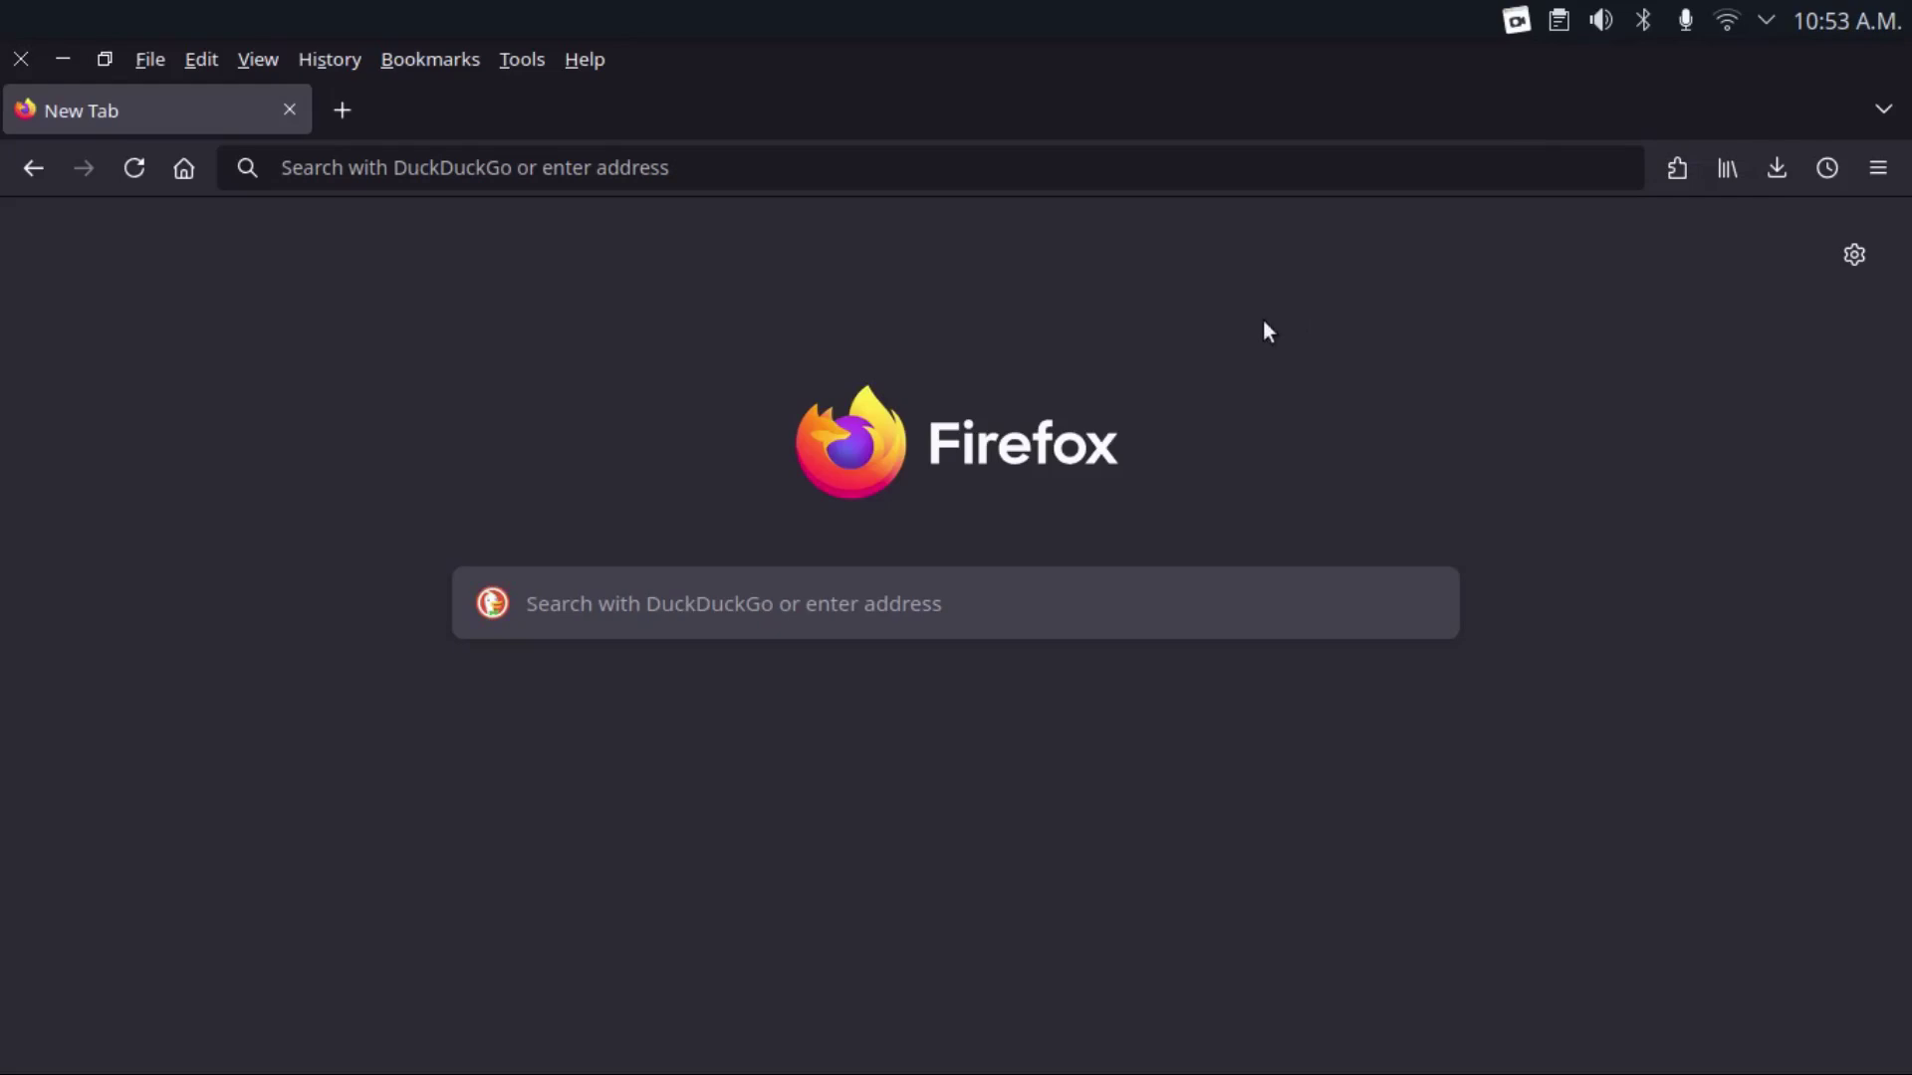
# Load myaccount.google.com and scroll Data & privacy to History settings, showing Web & App Activity, Timeline, YouTube History Paused.
pyautogui.click(641, 163)
pyautogui.write('mya')
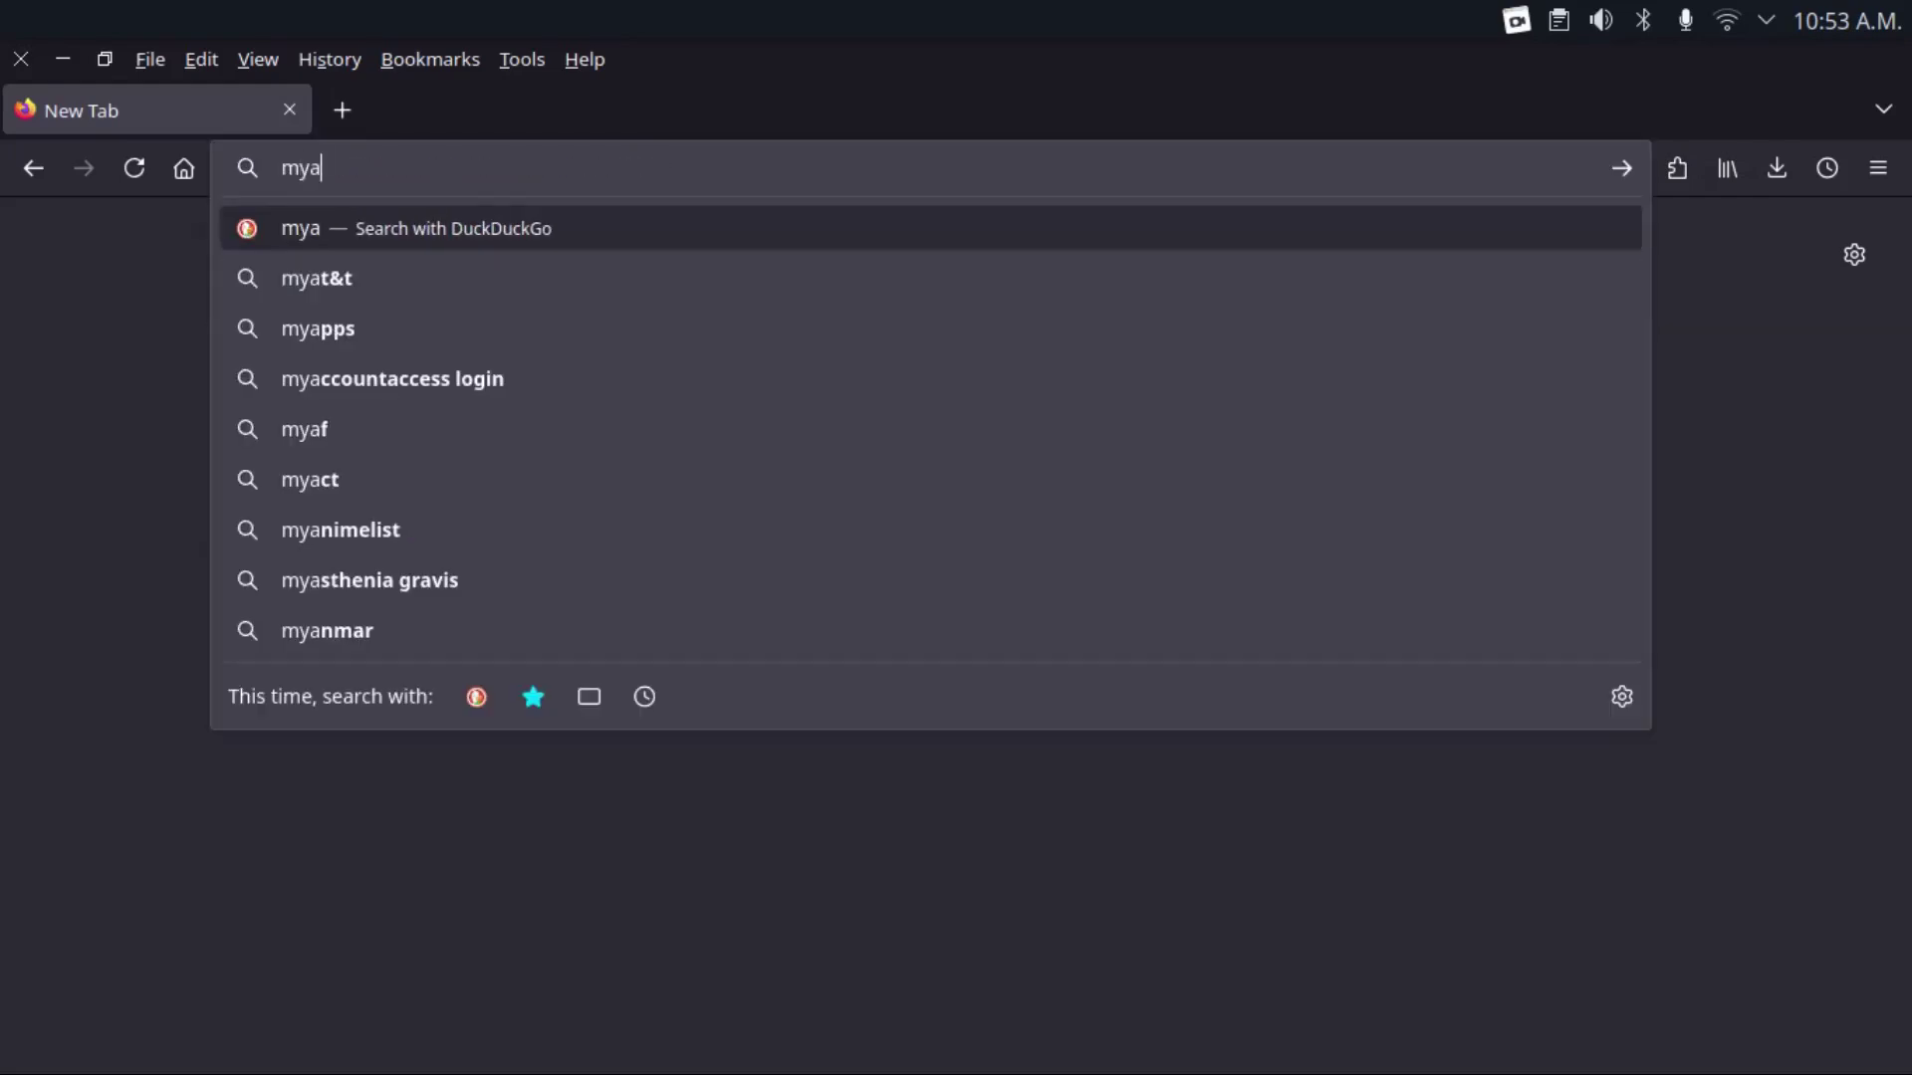
pyautogui.write('ccount.google.com')
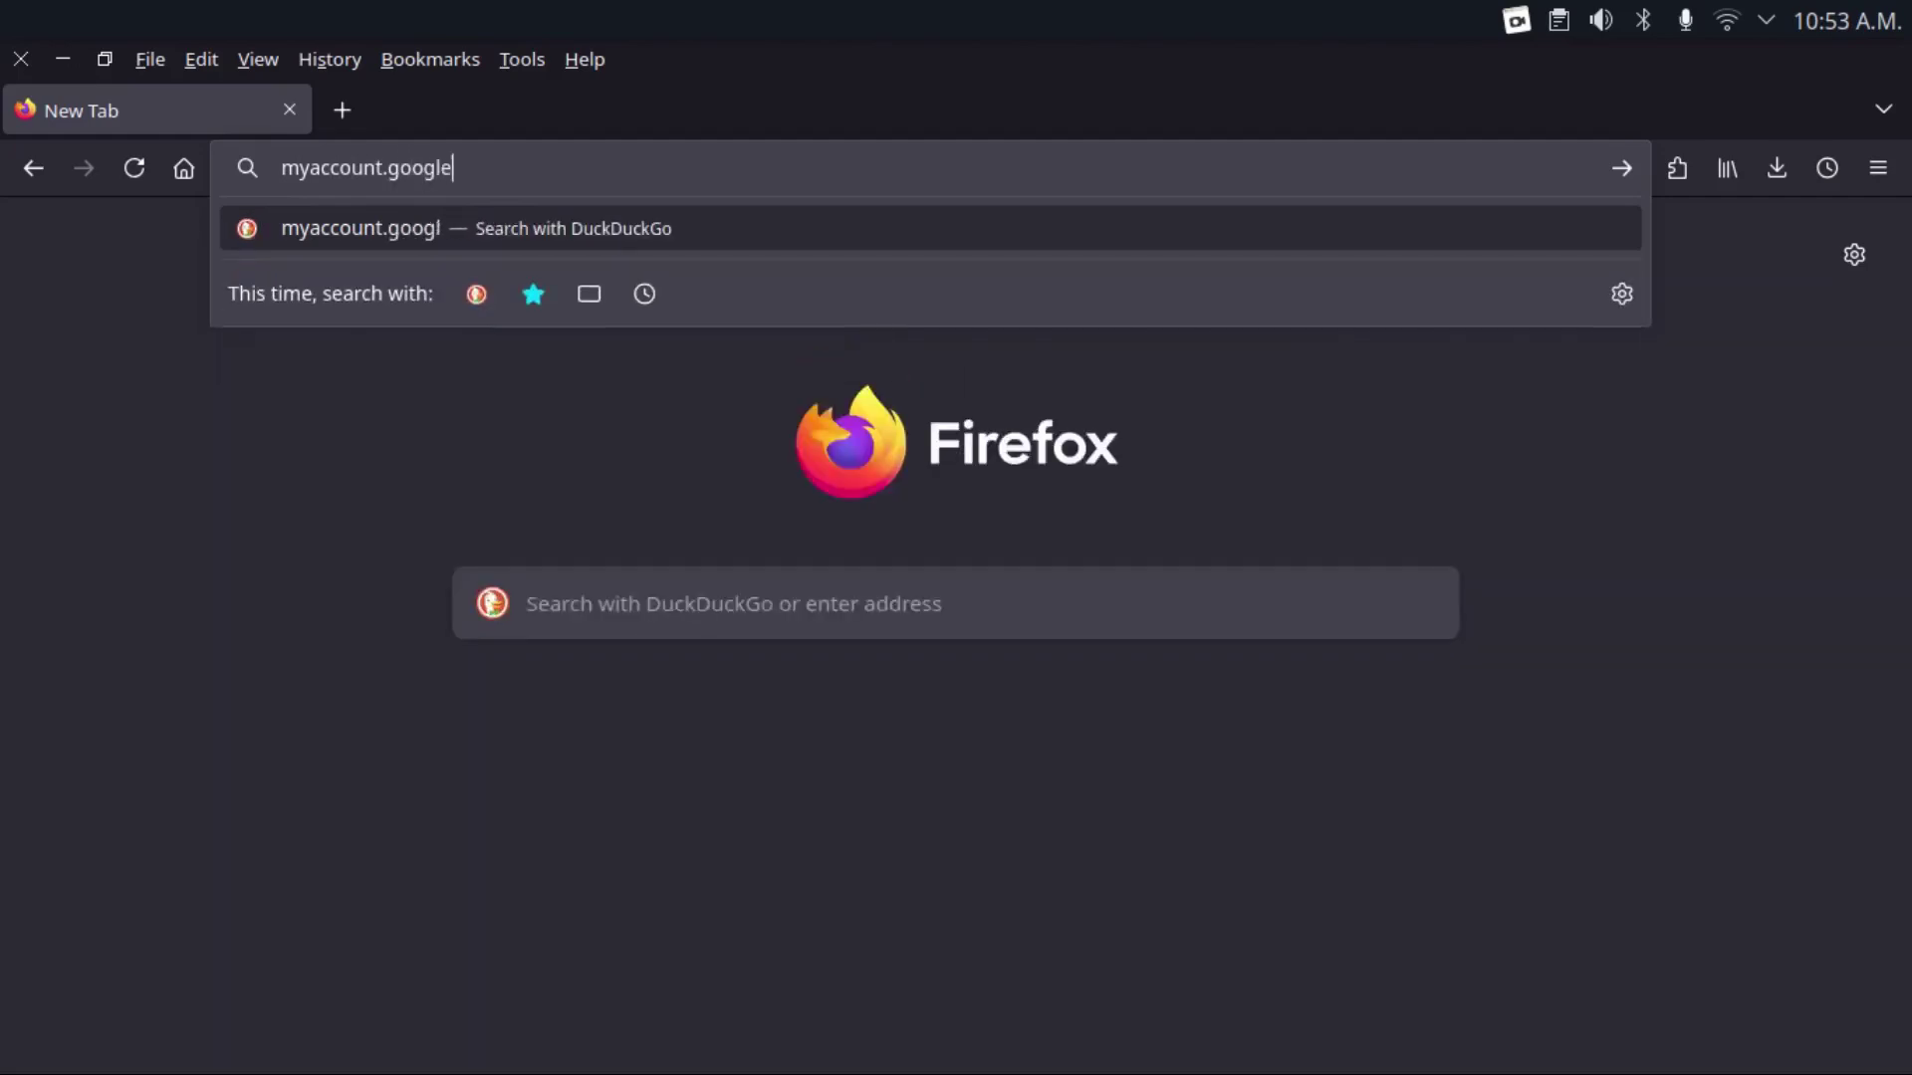
pyautogui.press('Return')
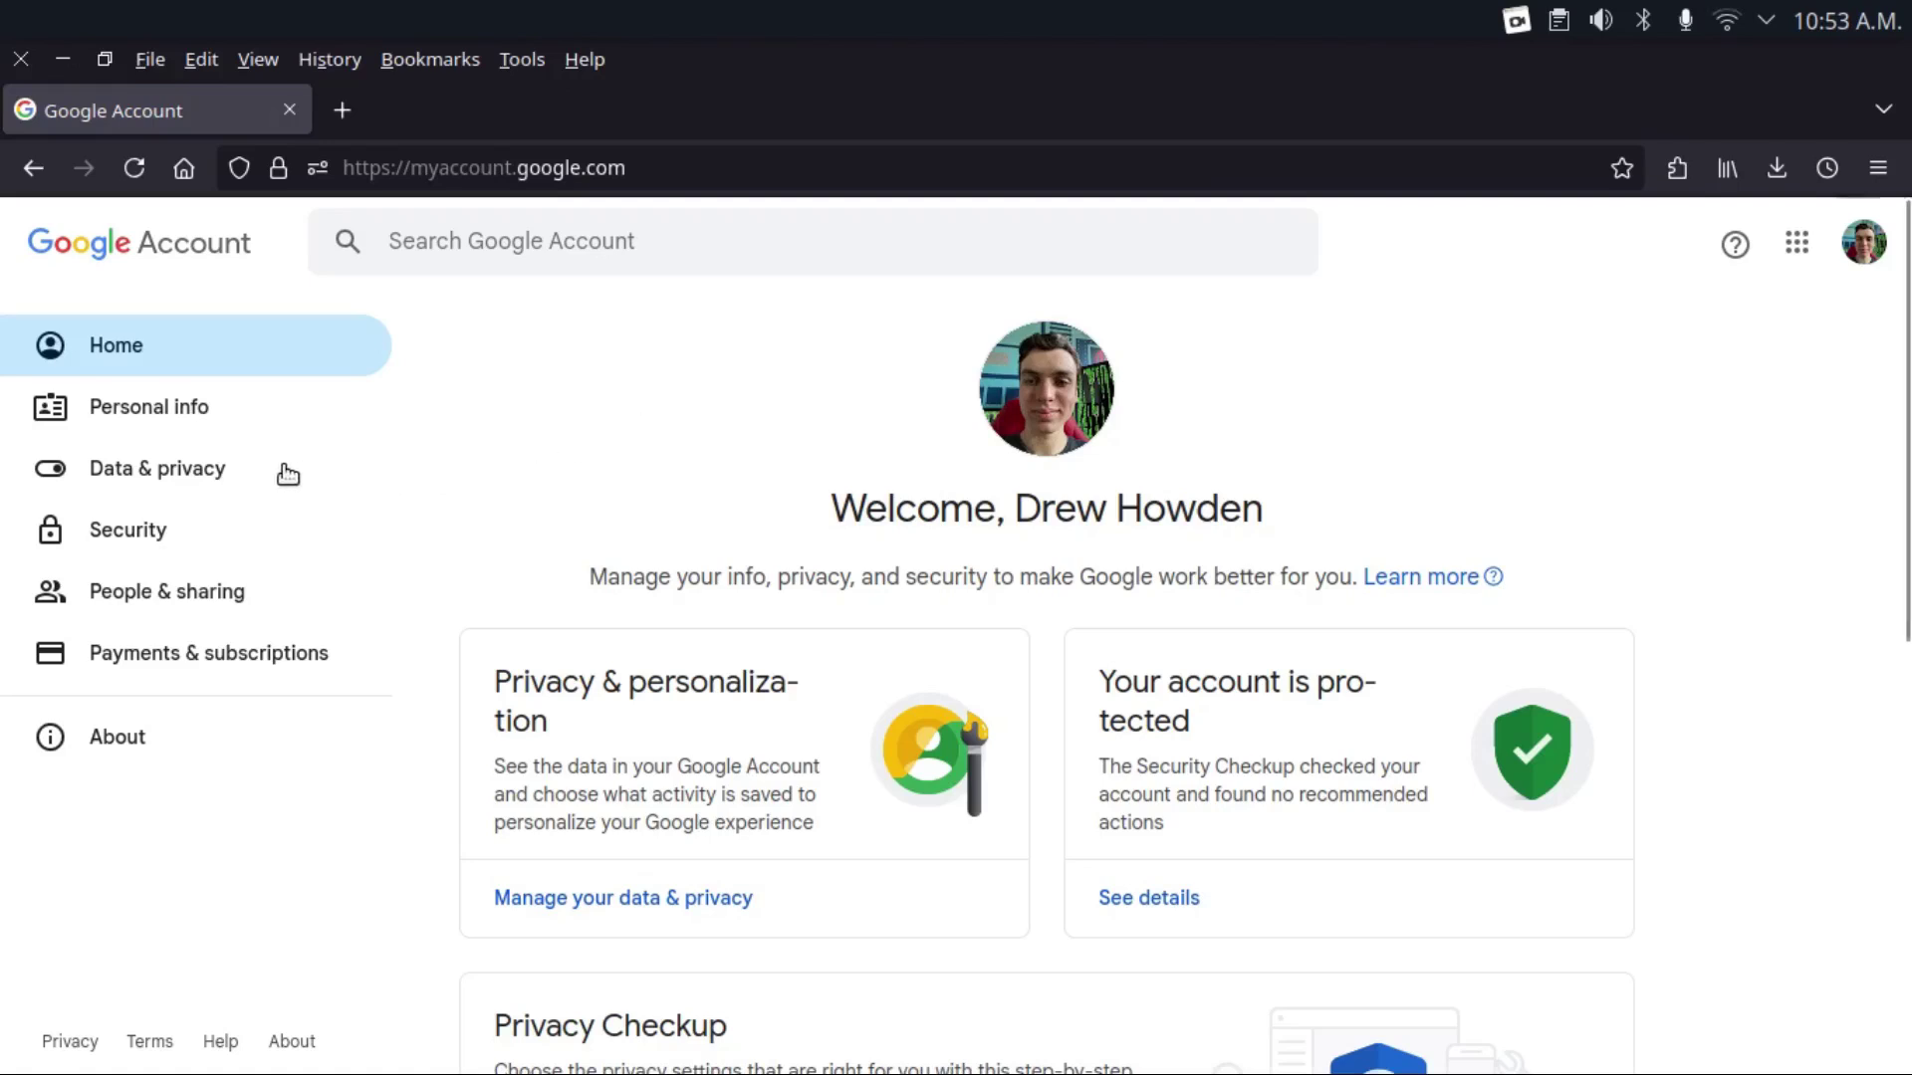
pyautogui.click(129, 472)
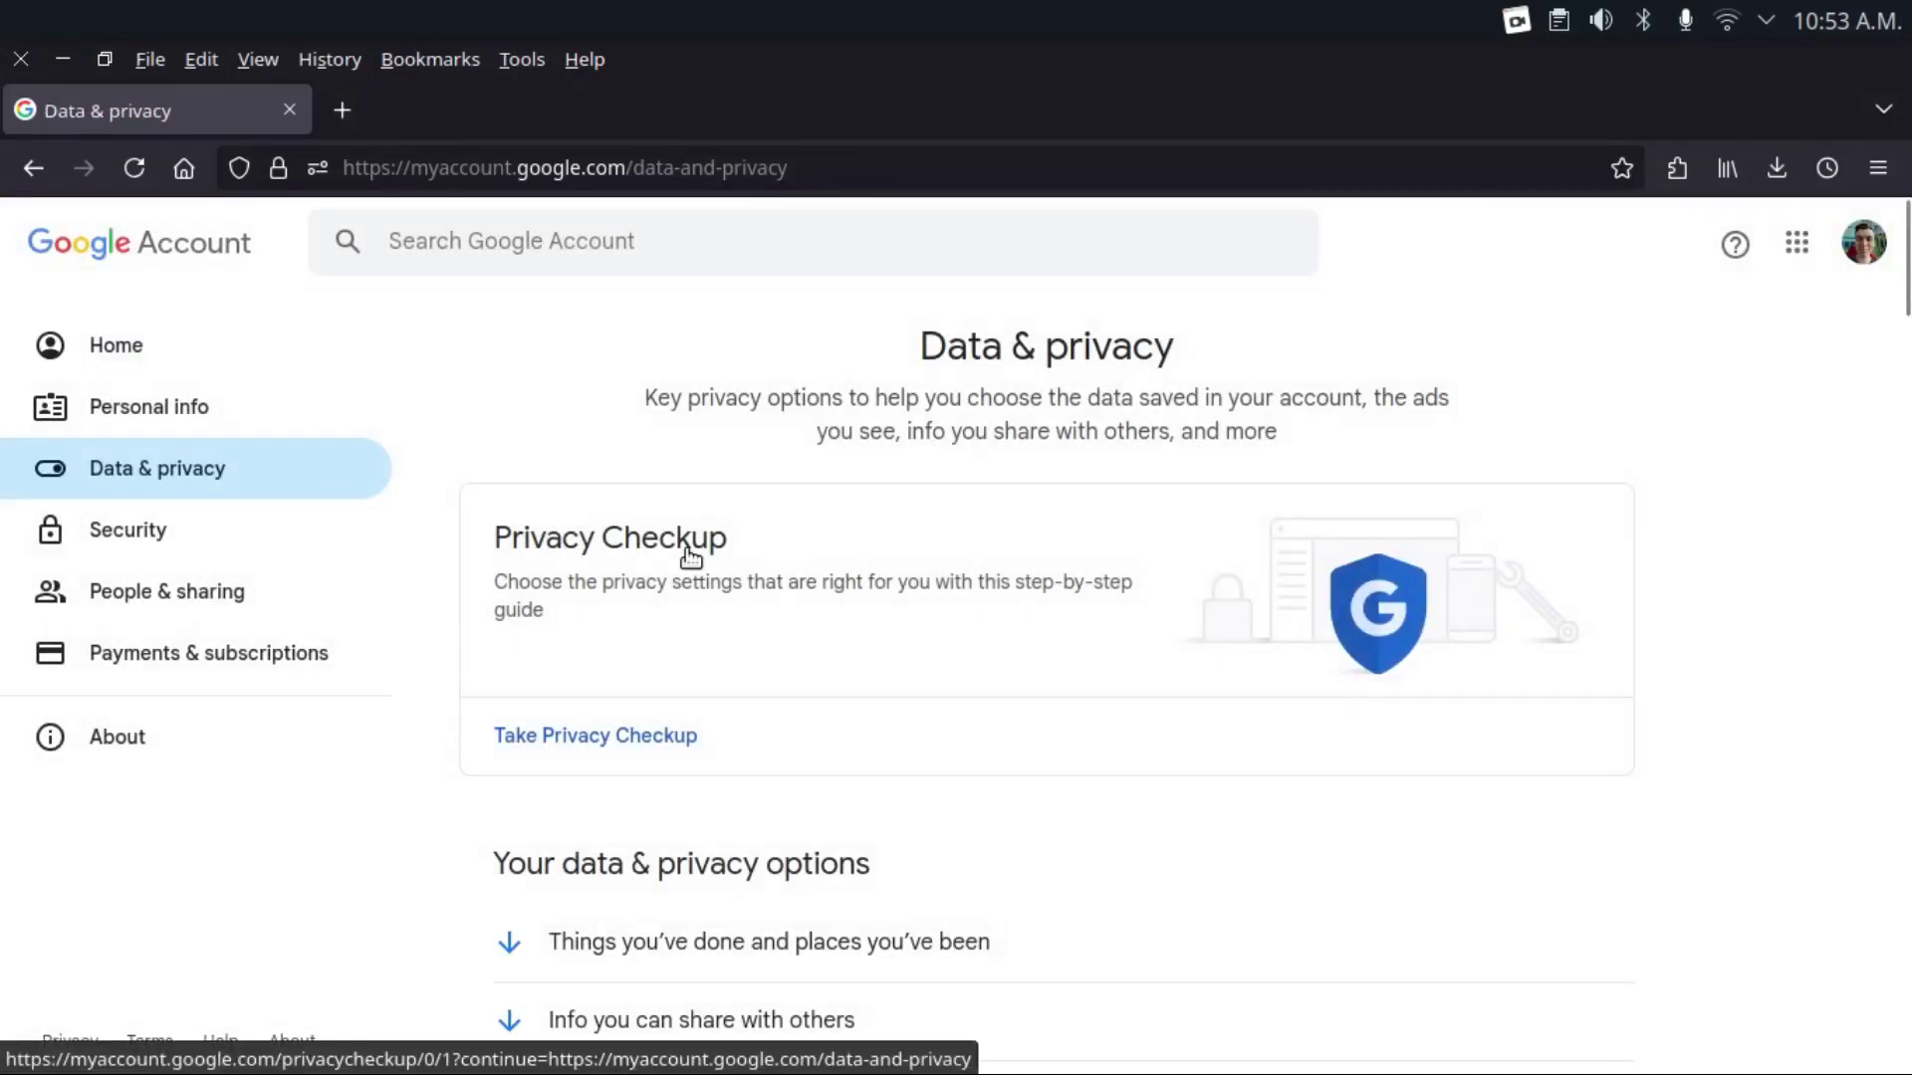
pyautogui.scroll(-1, 764, 645)
pyautogui.scroll(-10, 765, 645)
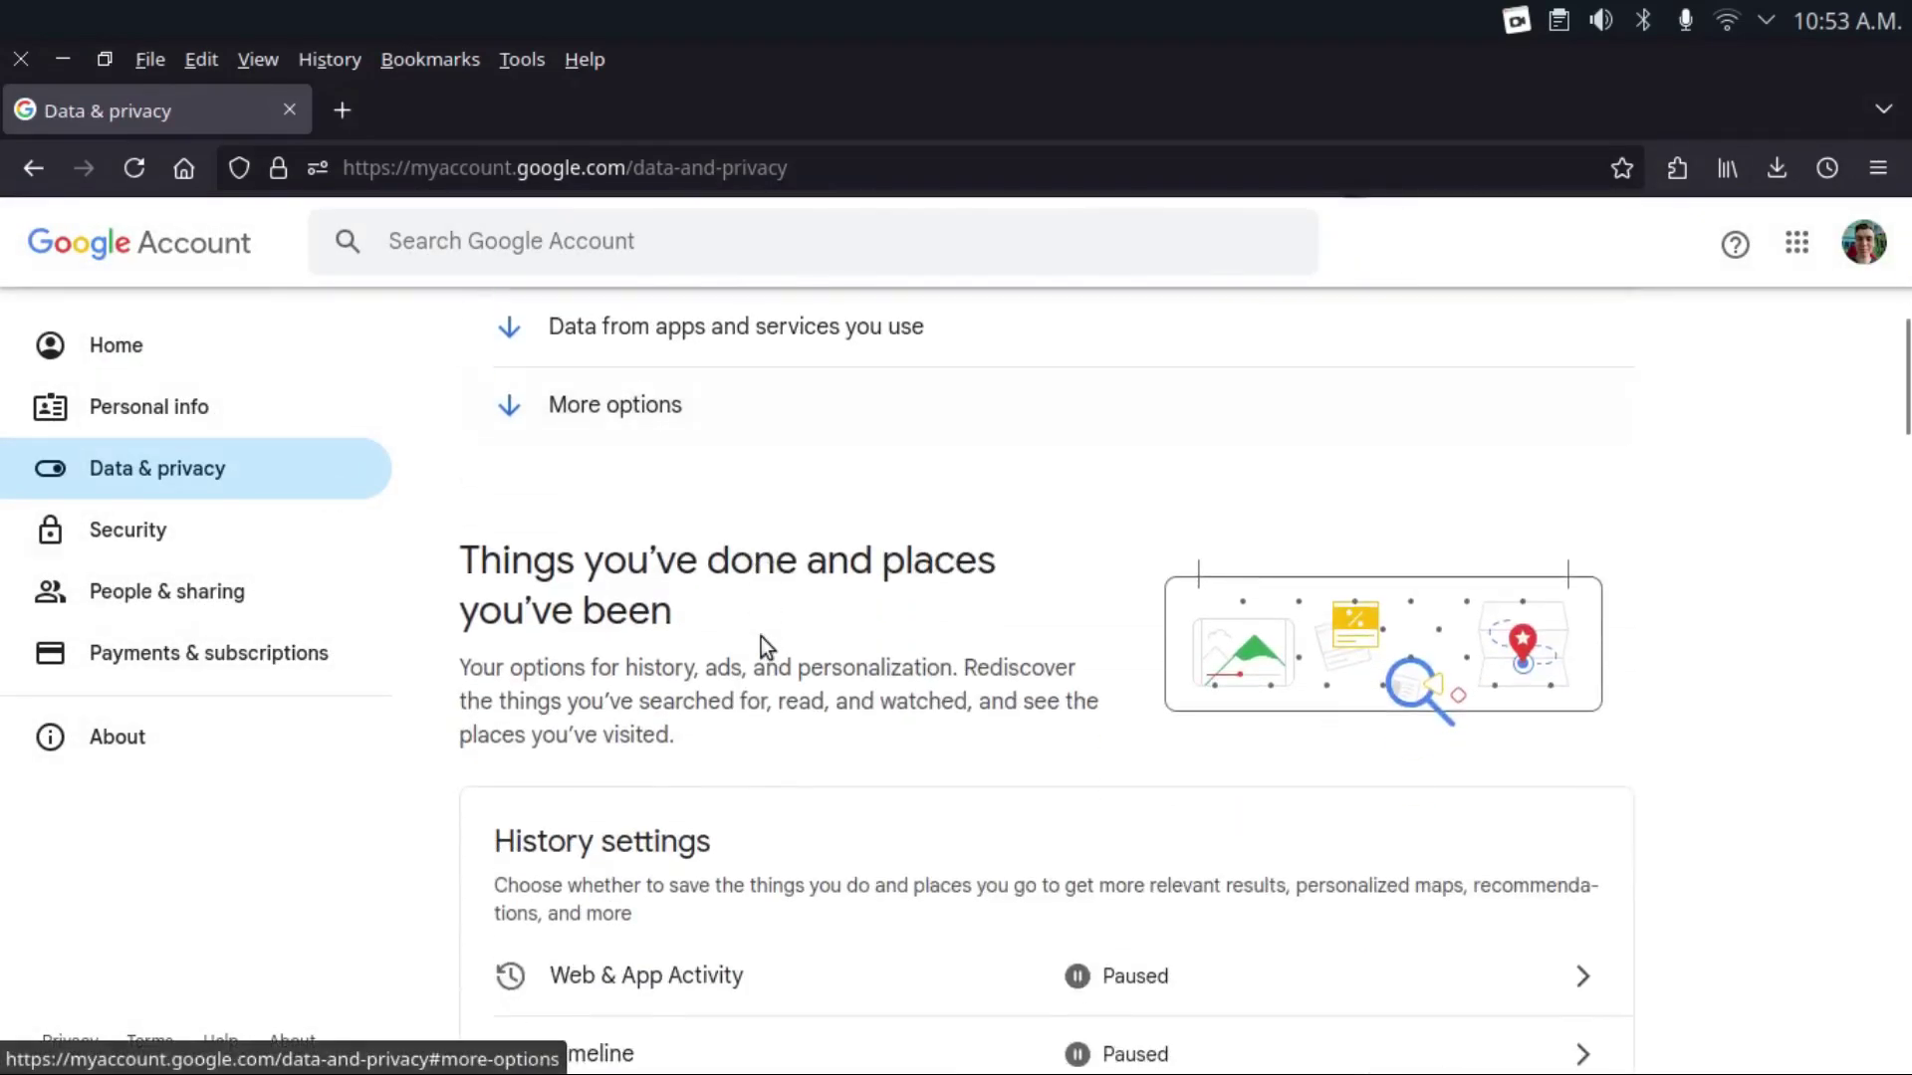
pyautogui.scroll(-2, 761, 636)
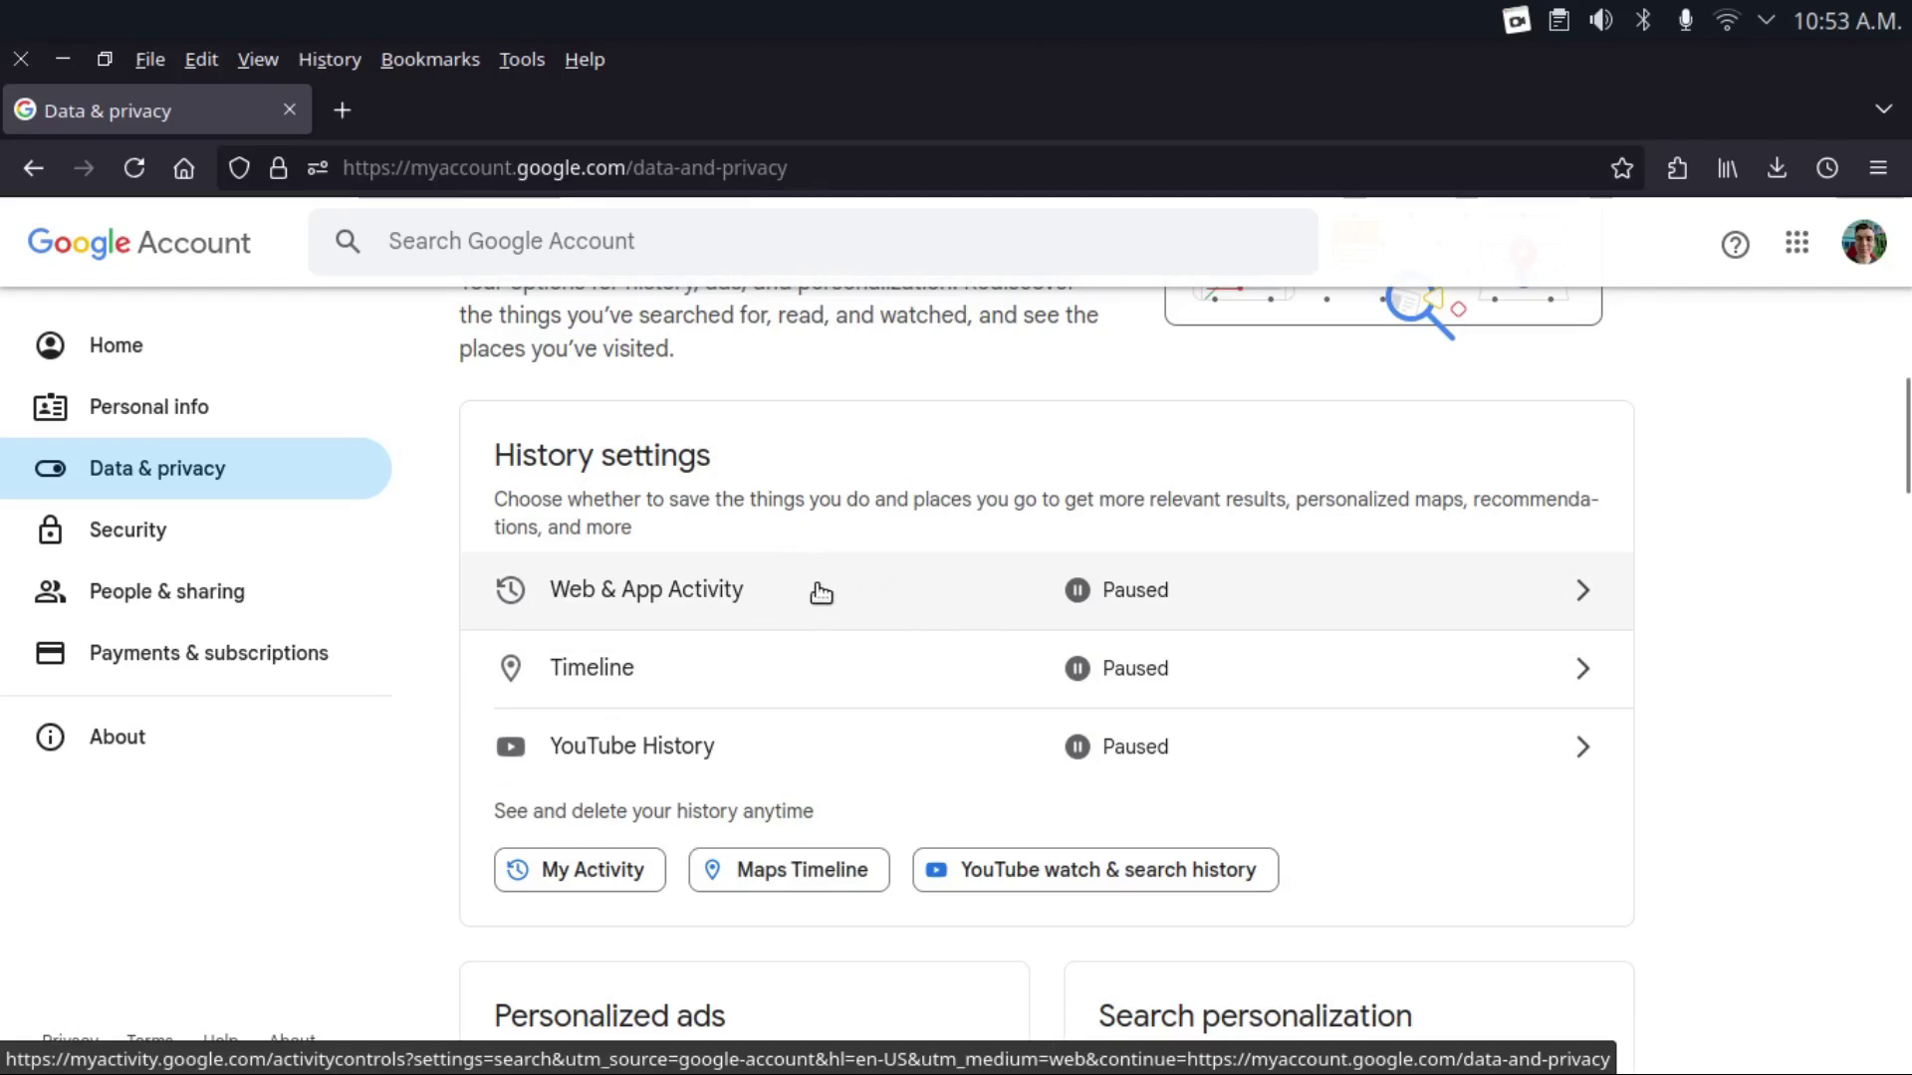
pyautogui.click(786, 597)
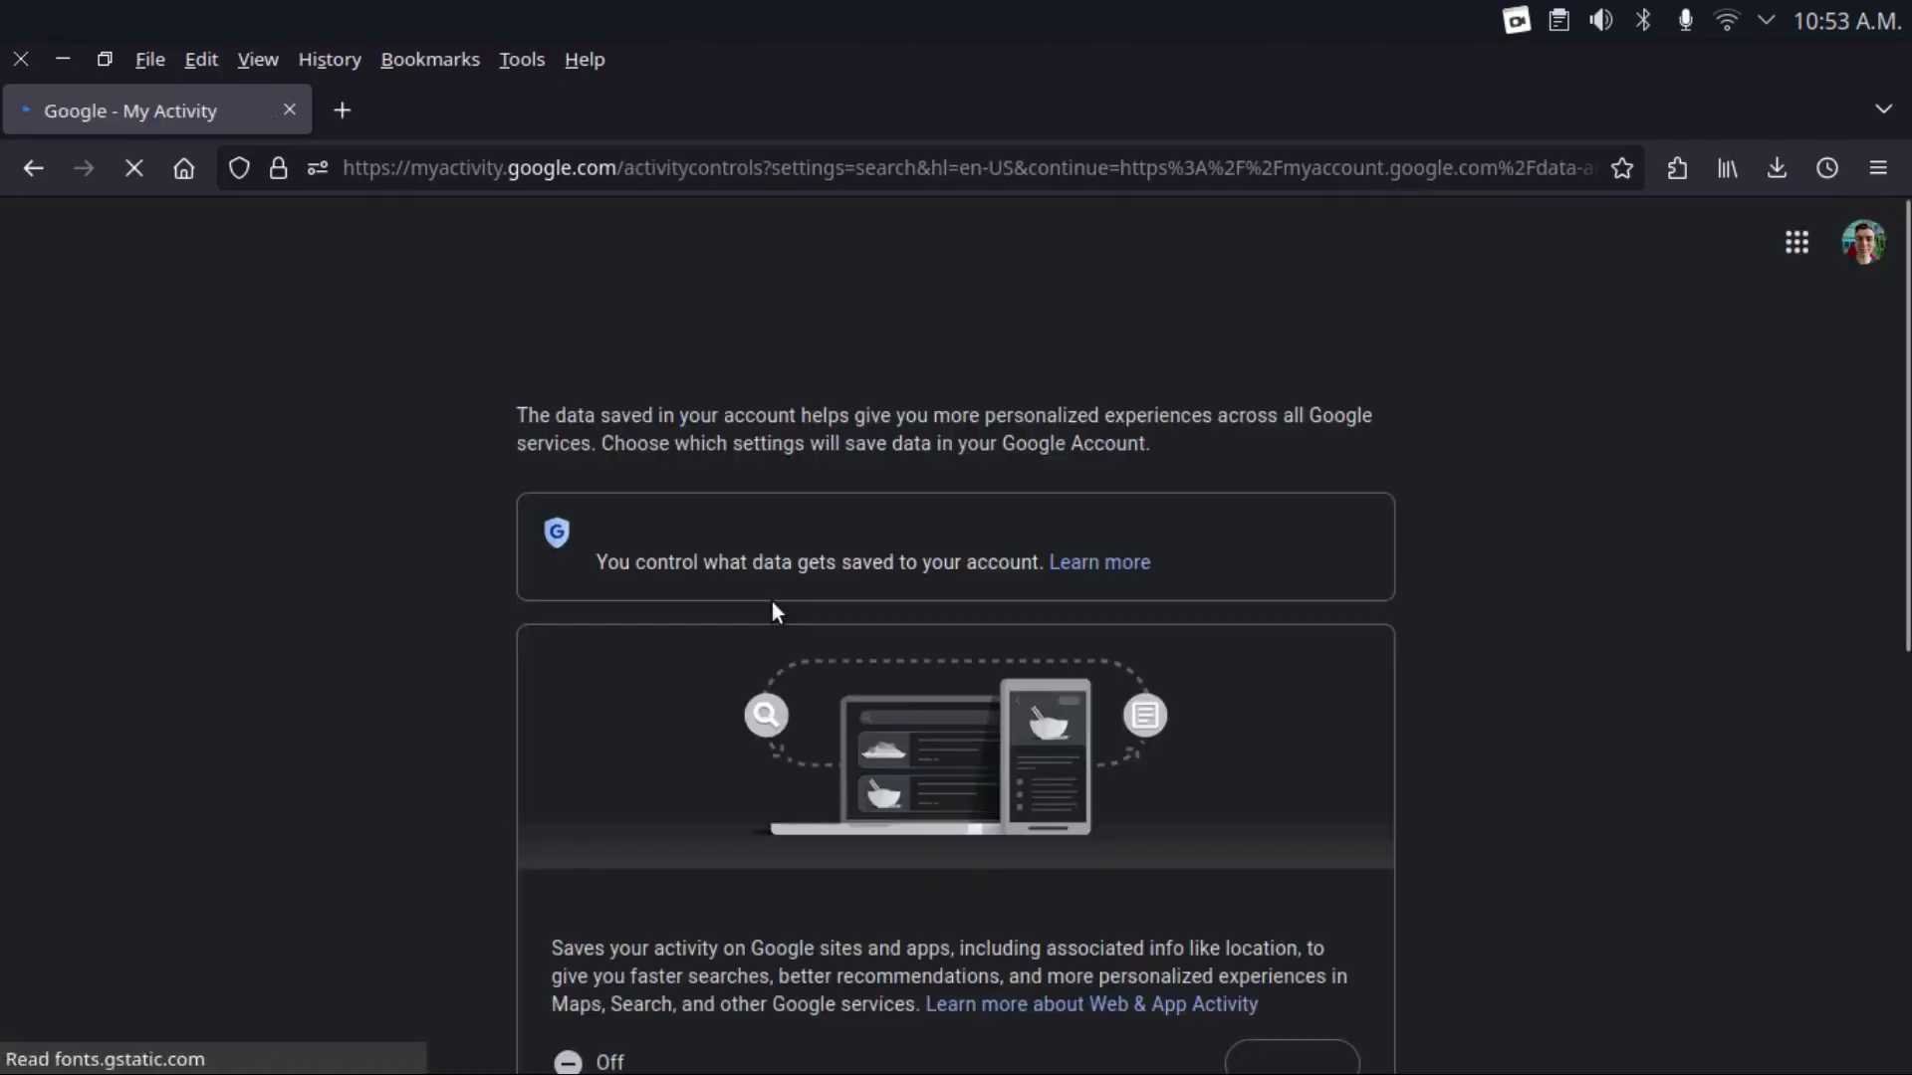
pyautogui.scroll(-7, 878, 750)
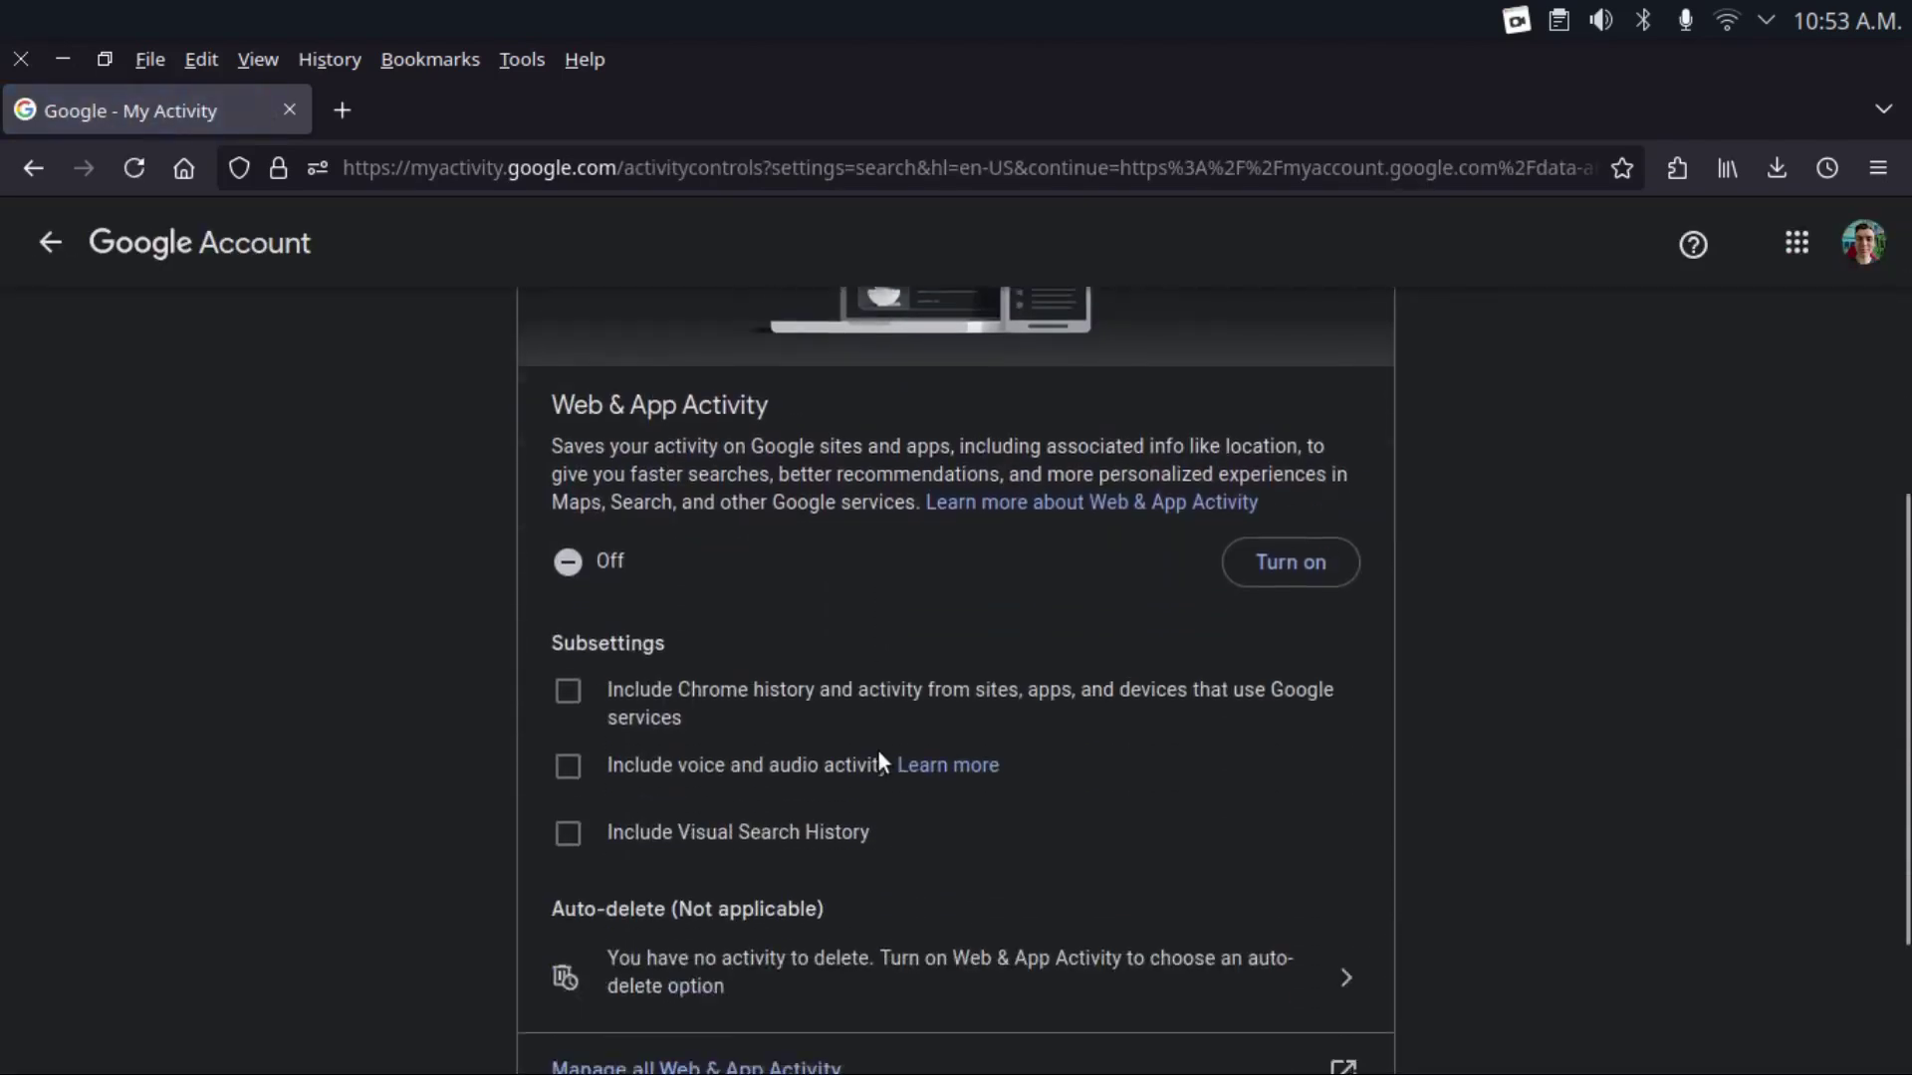
pyautogui.scroll(4, 880, 752)
pyautogui.scroll(2, 880, 751)
pyautogui.scroll(-4, 878, 751)
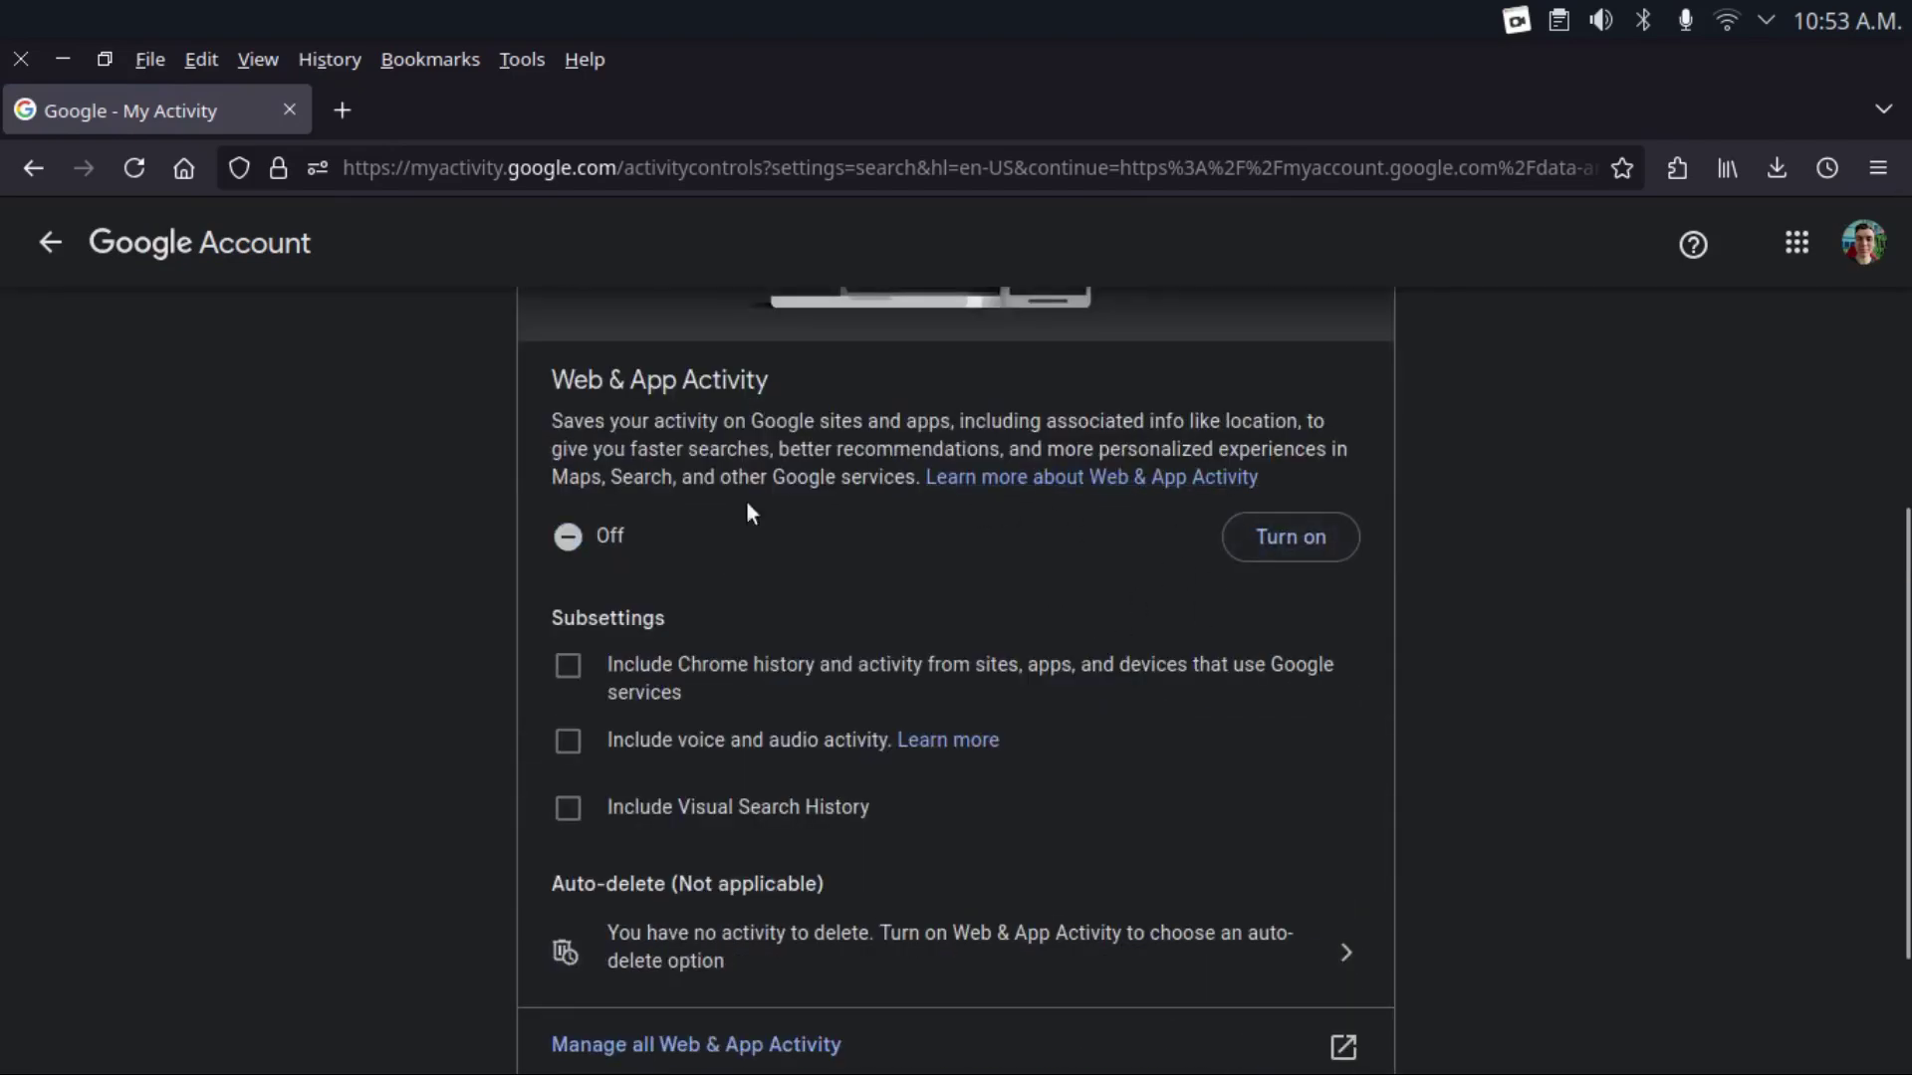
pyautogui.scroll(2, 734, 650)
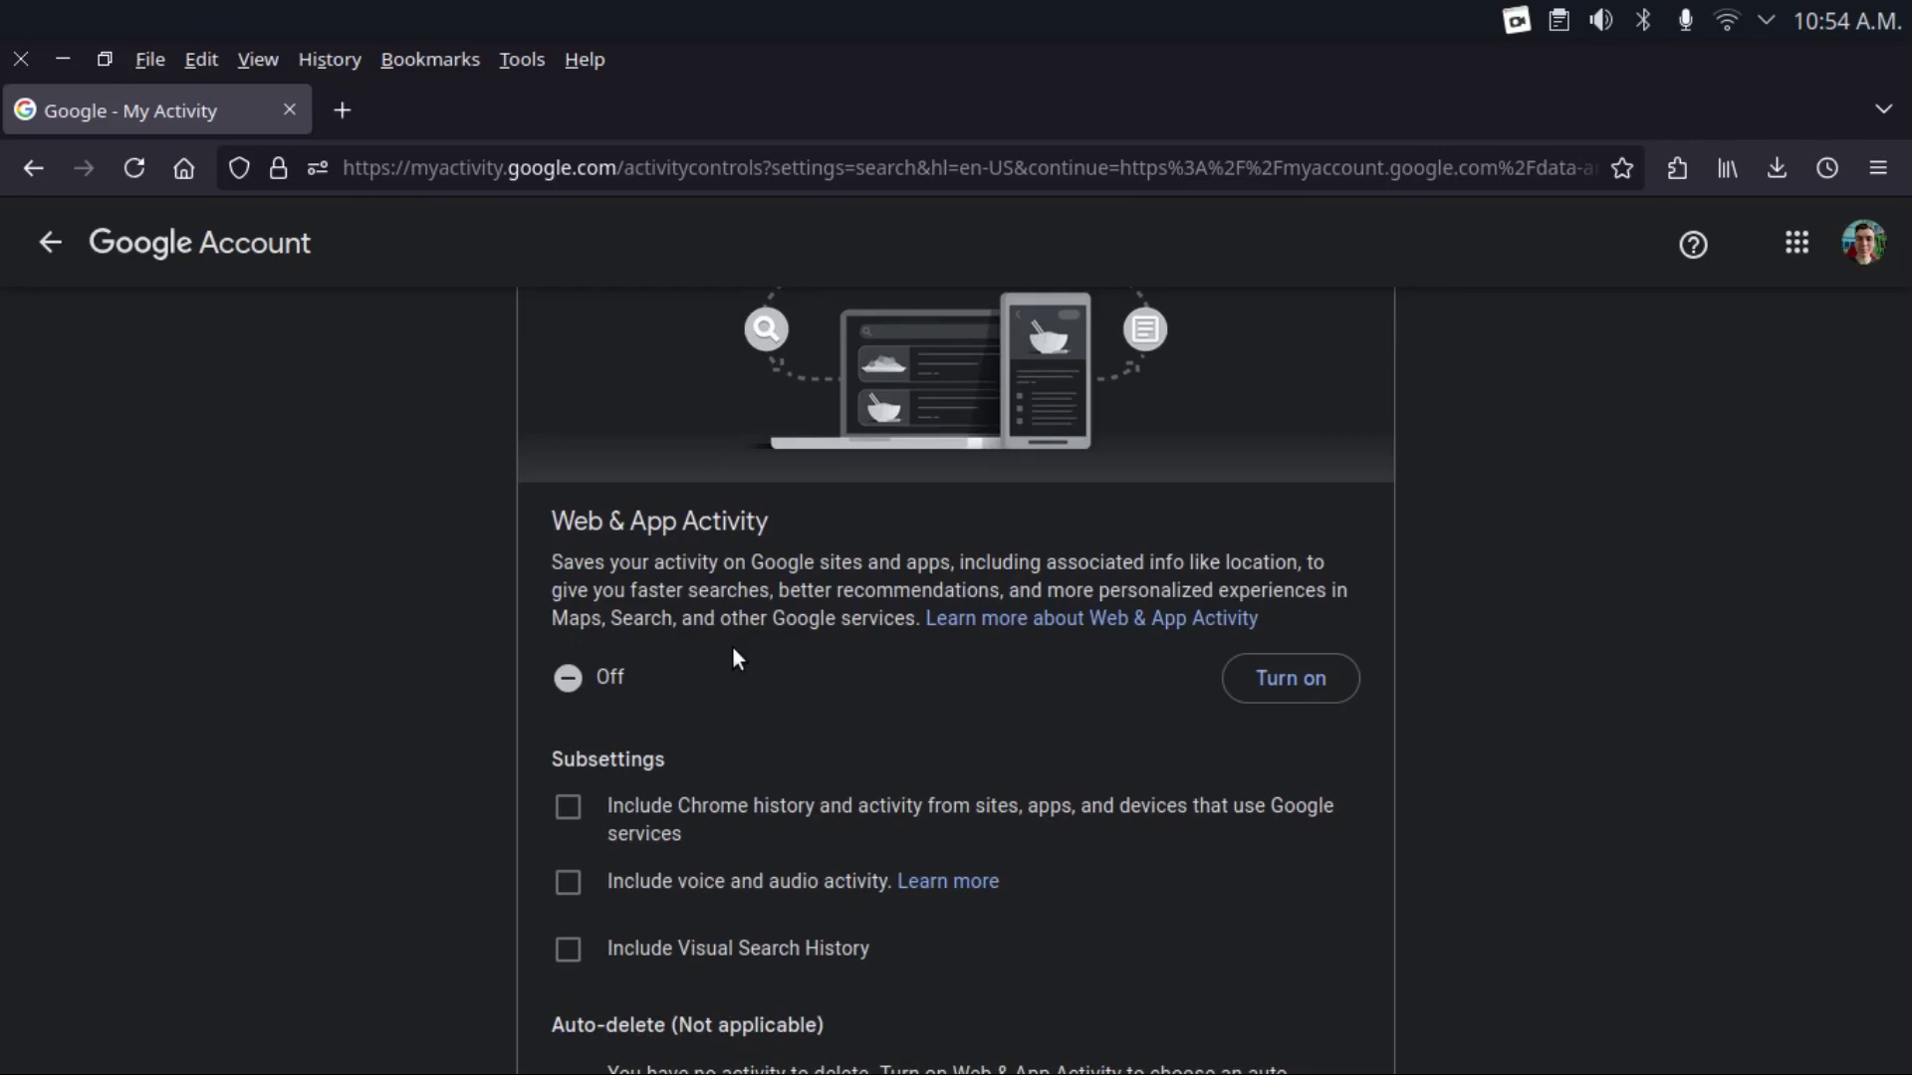
pyautogui.scroll(-2, 734, 650)
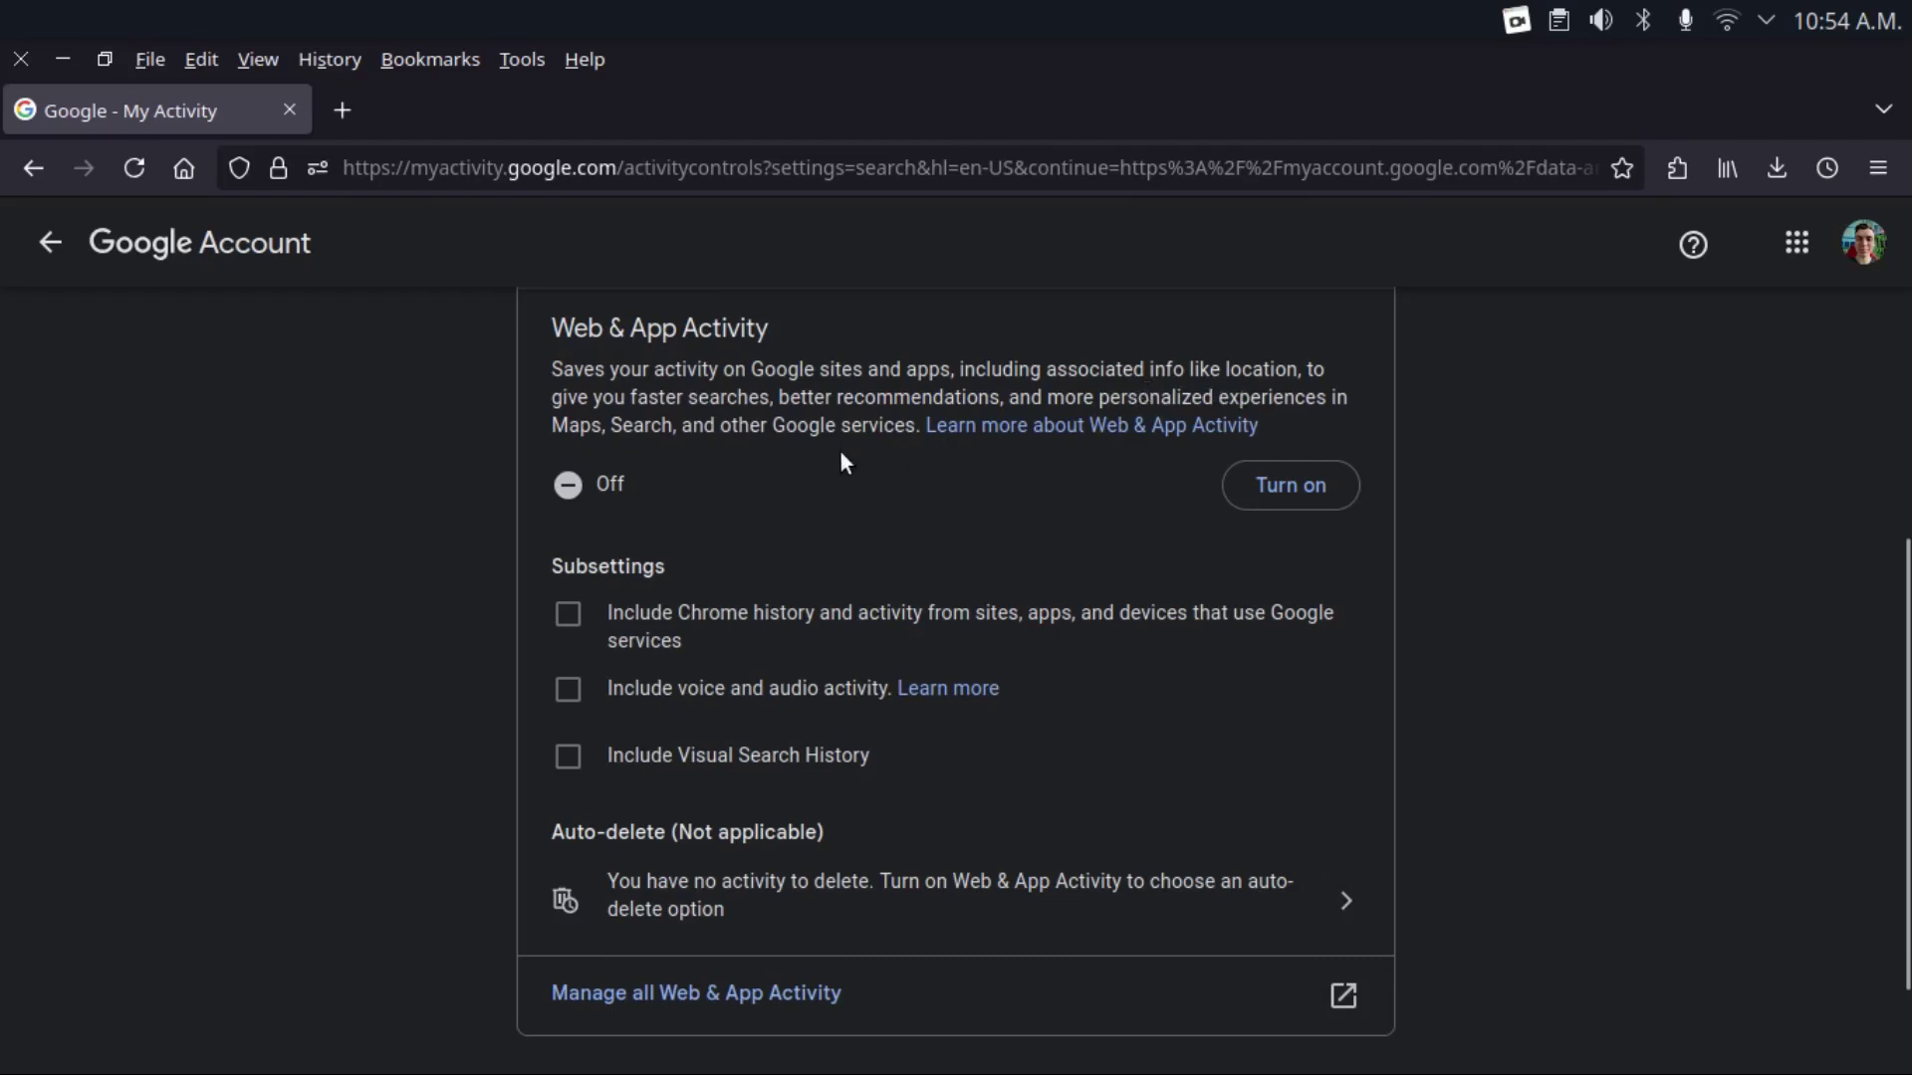
pyautogui.click(50, 242)
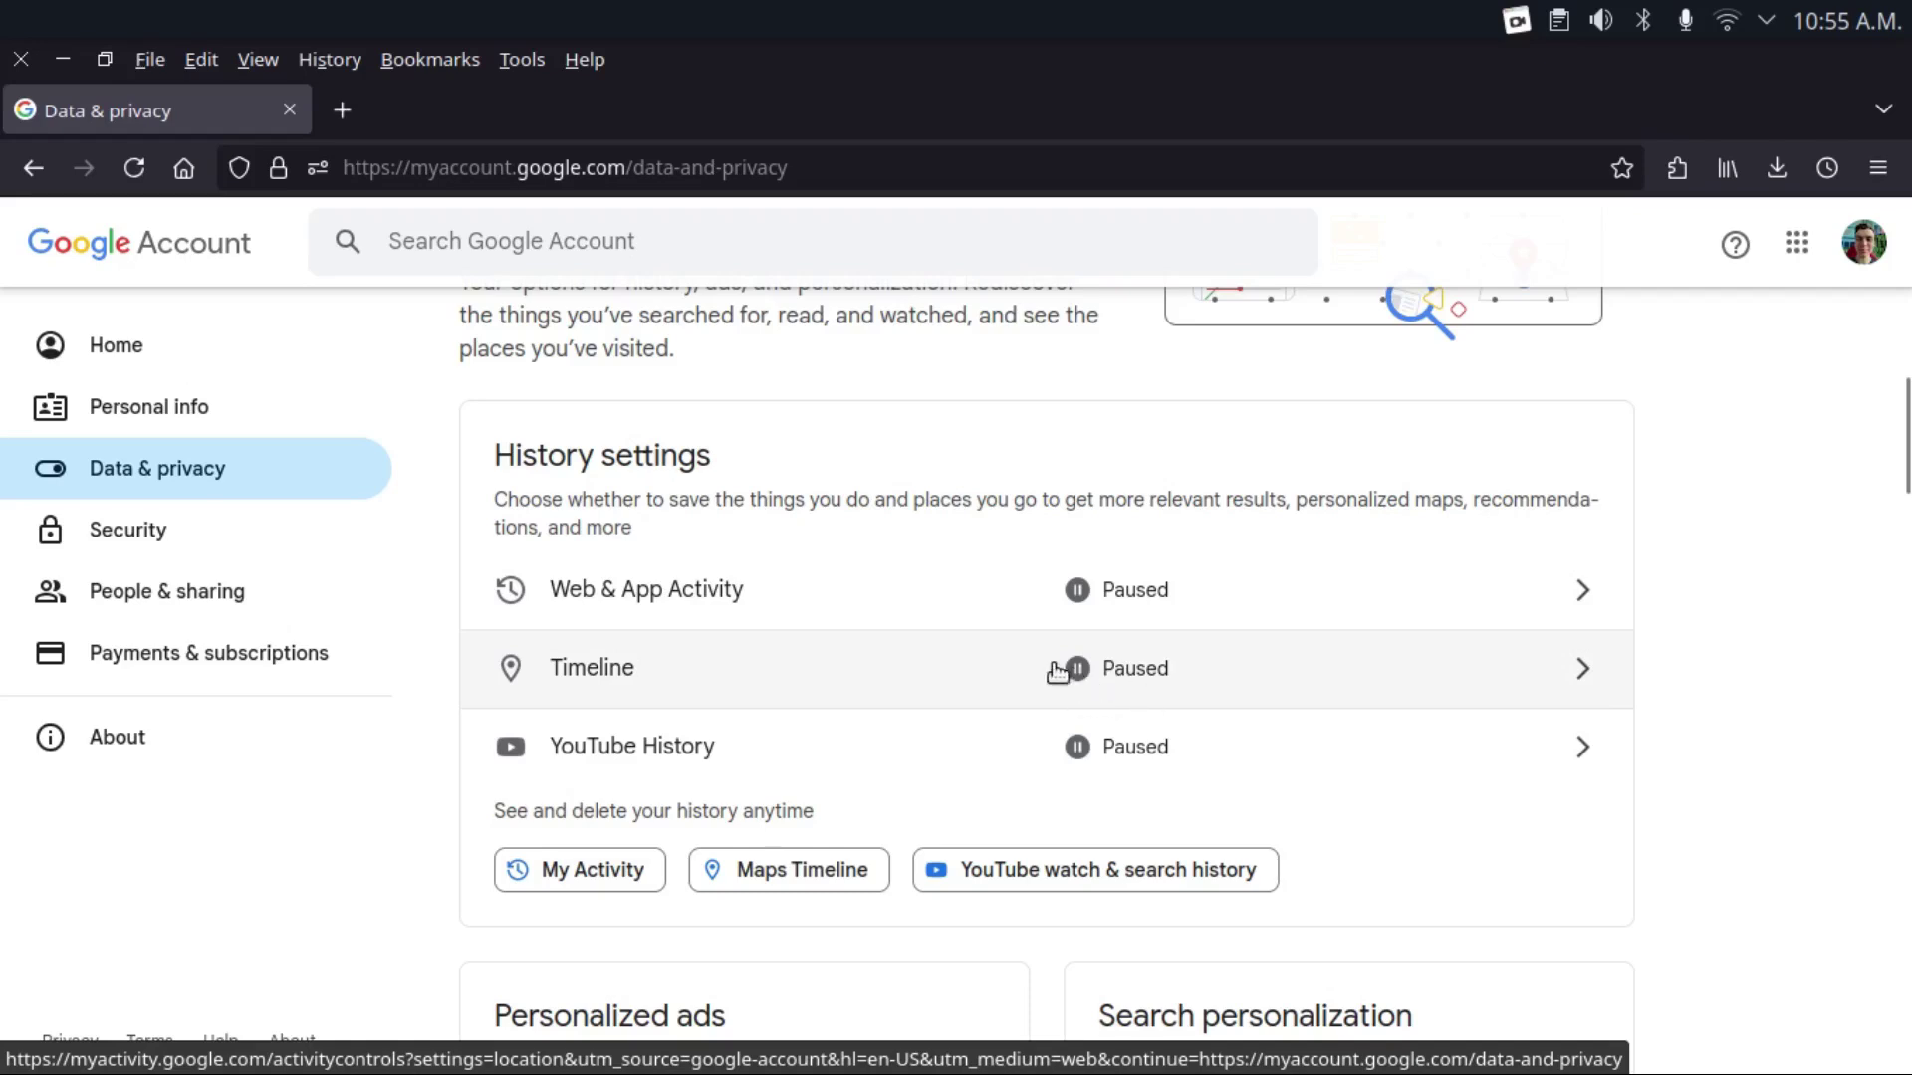
pyautogui.middleClick(670, 745)
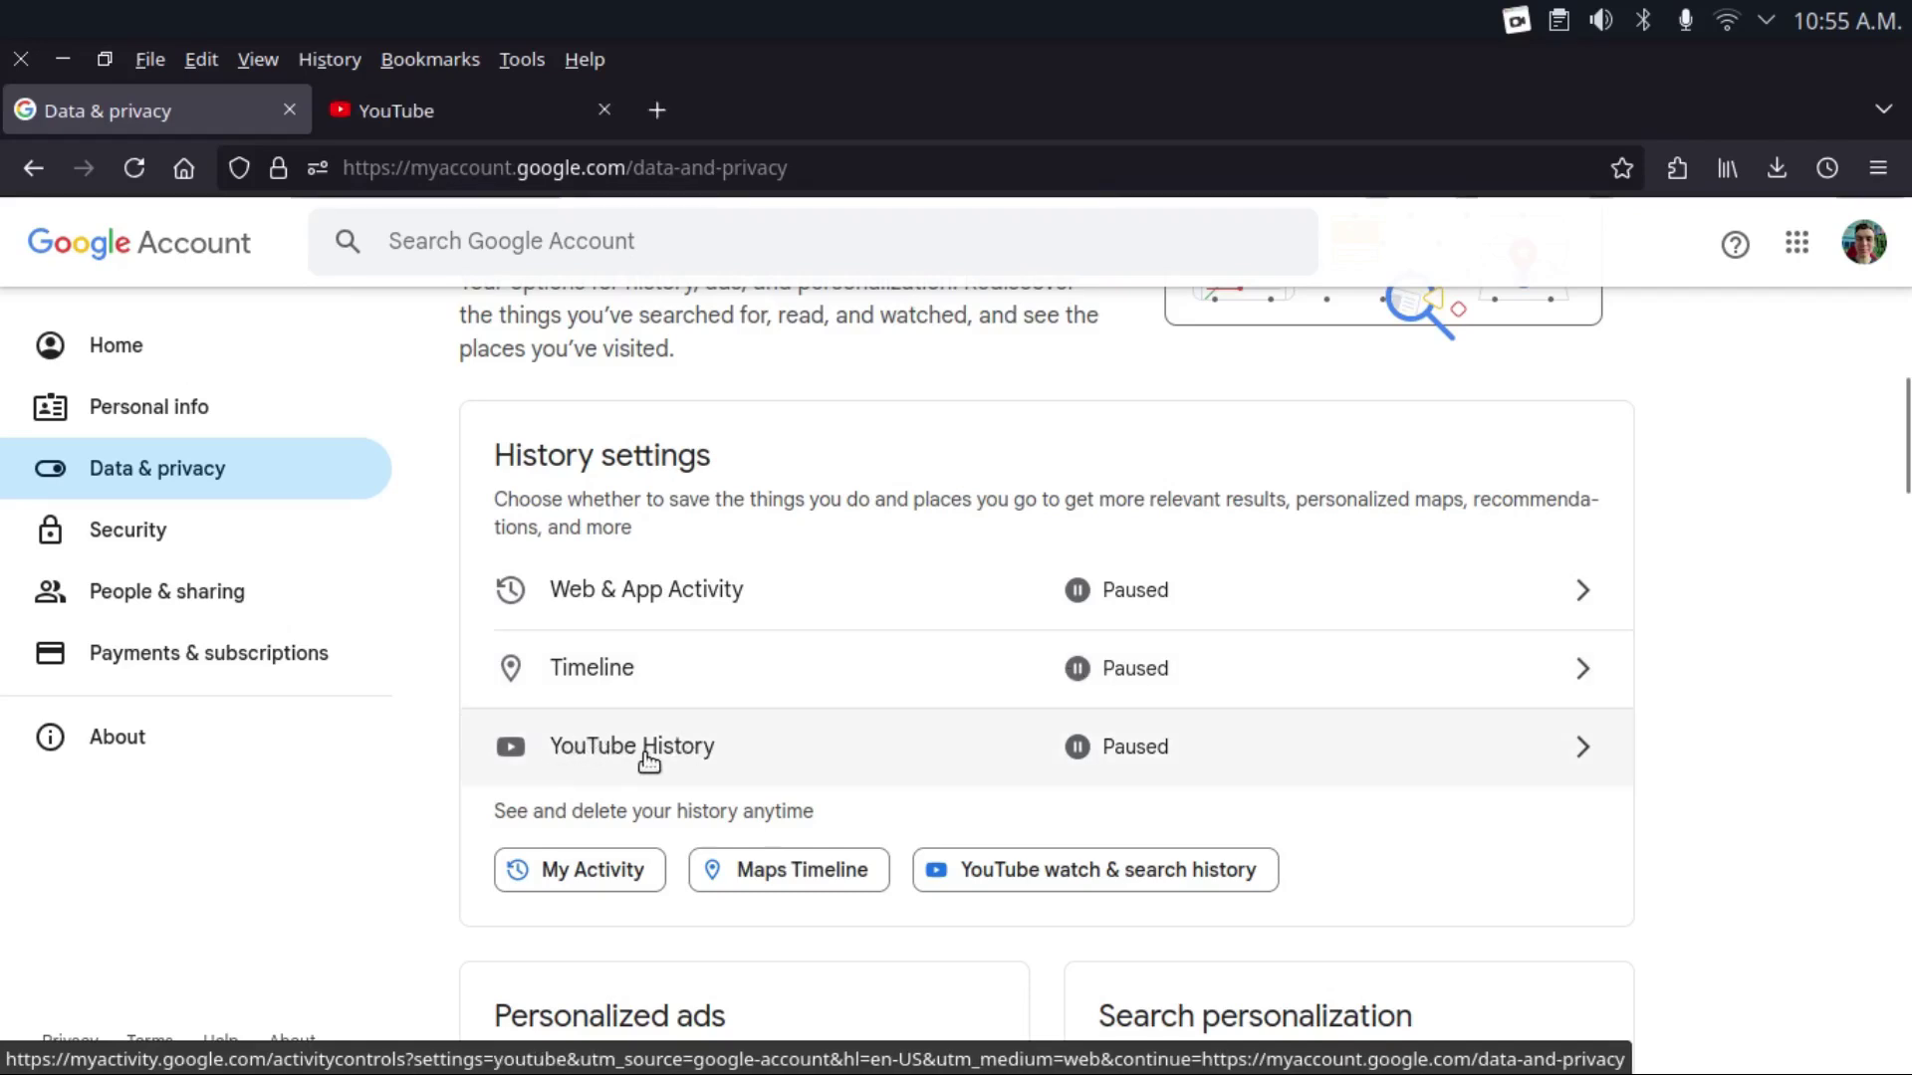
pyautogui.click(476, 114)
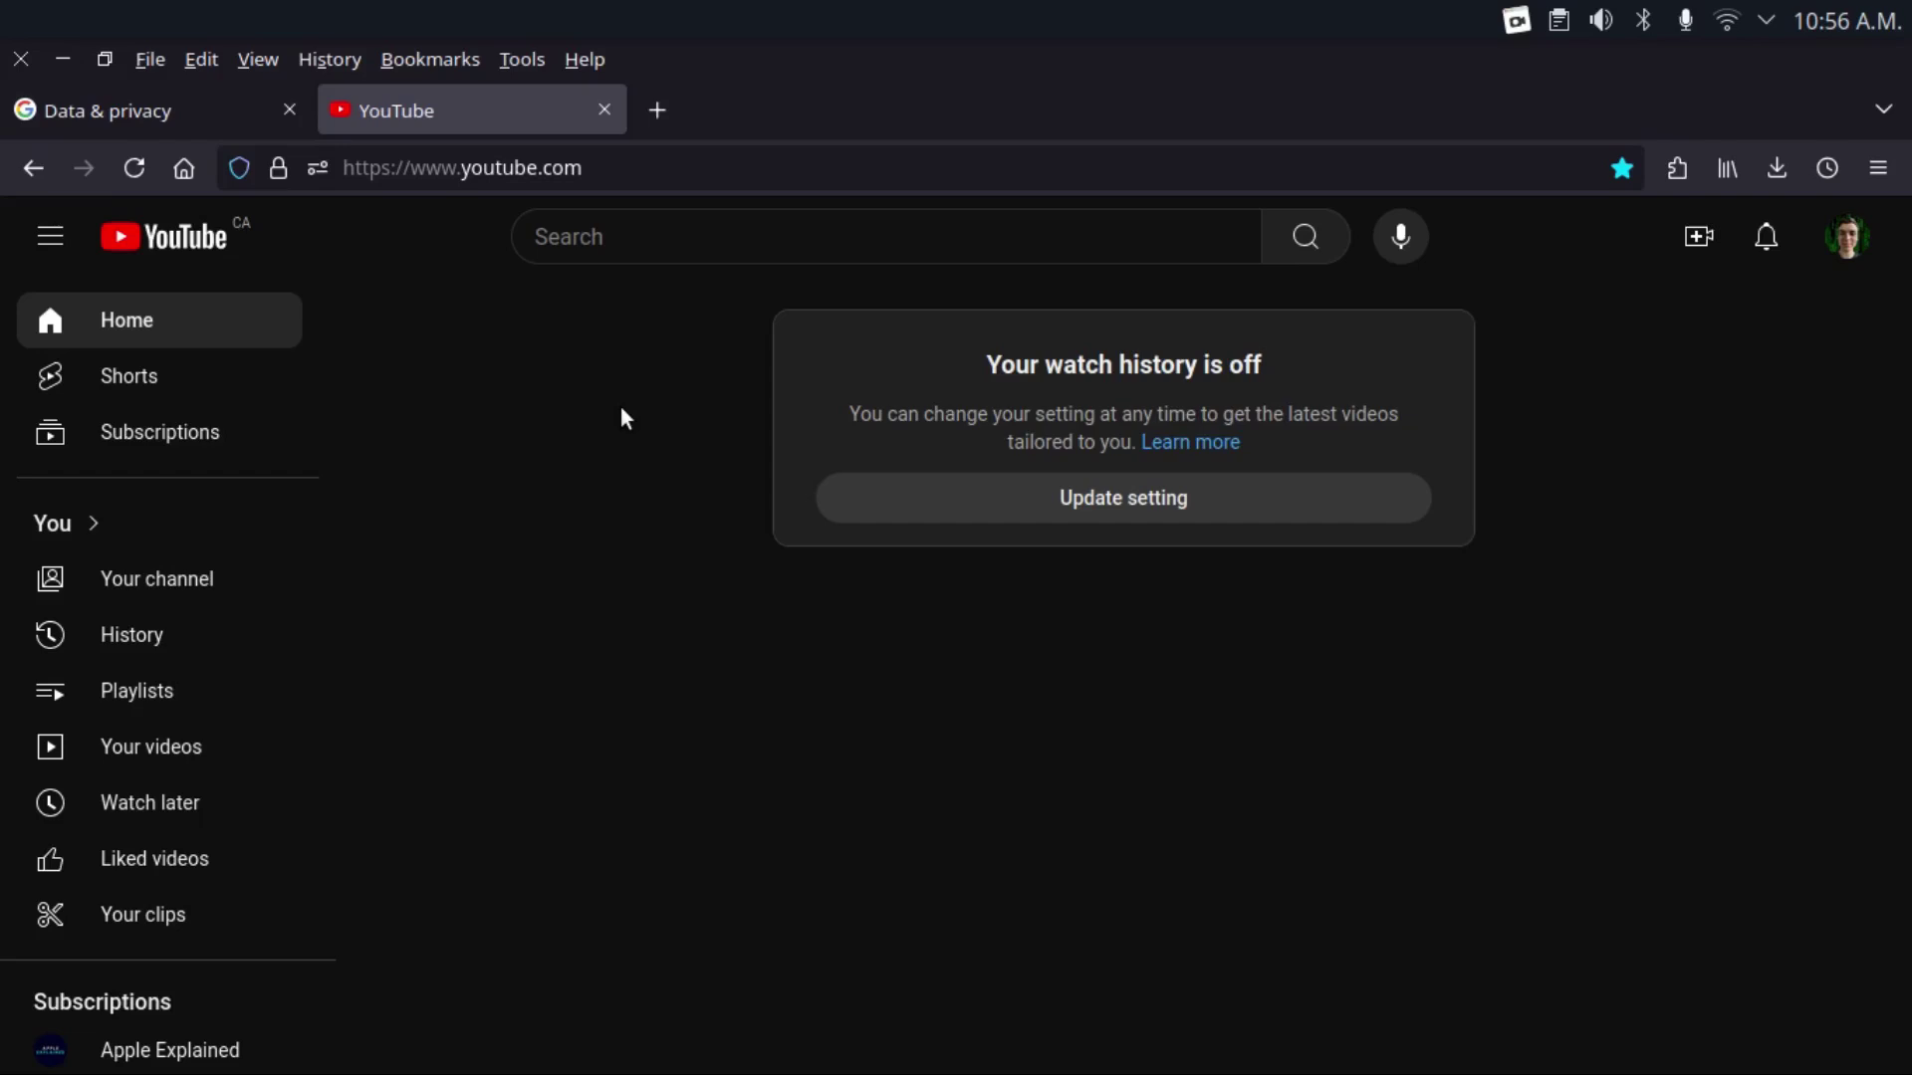
pyautogui.hotkey('ctrl', 'w')
pyautogui.scroll(-4, 767, 567)
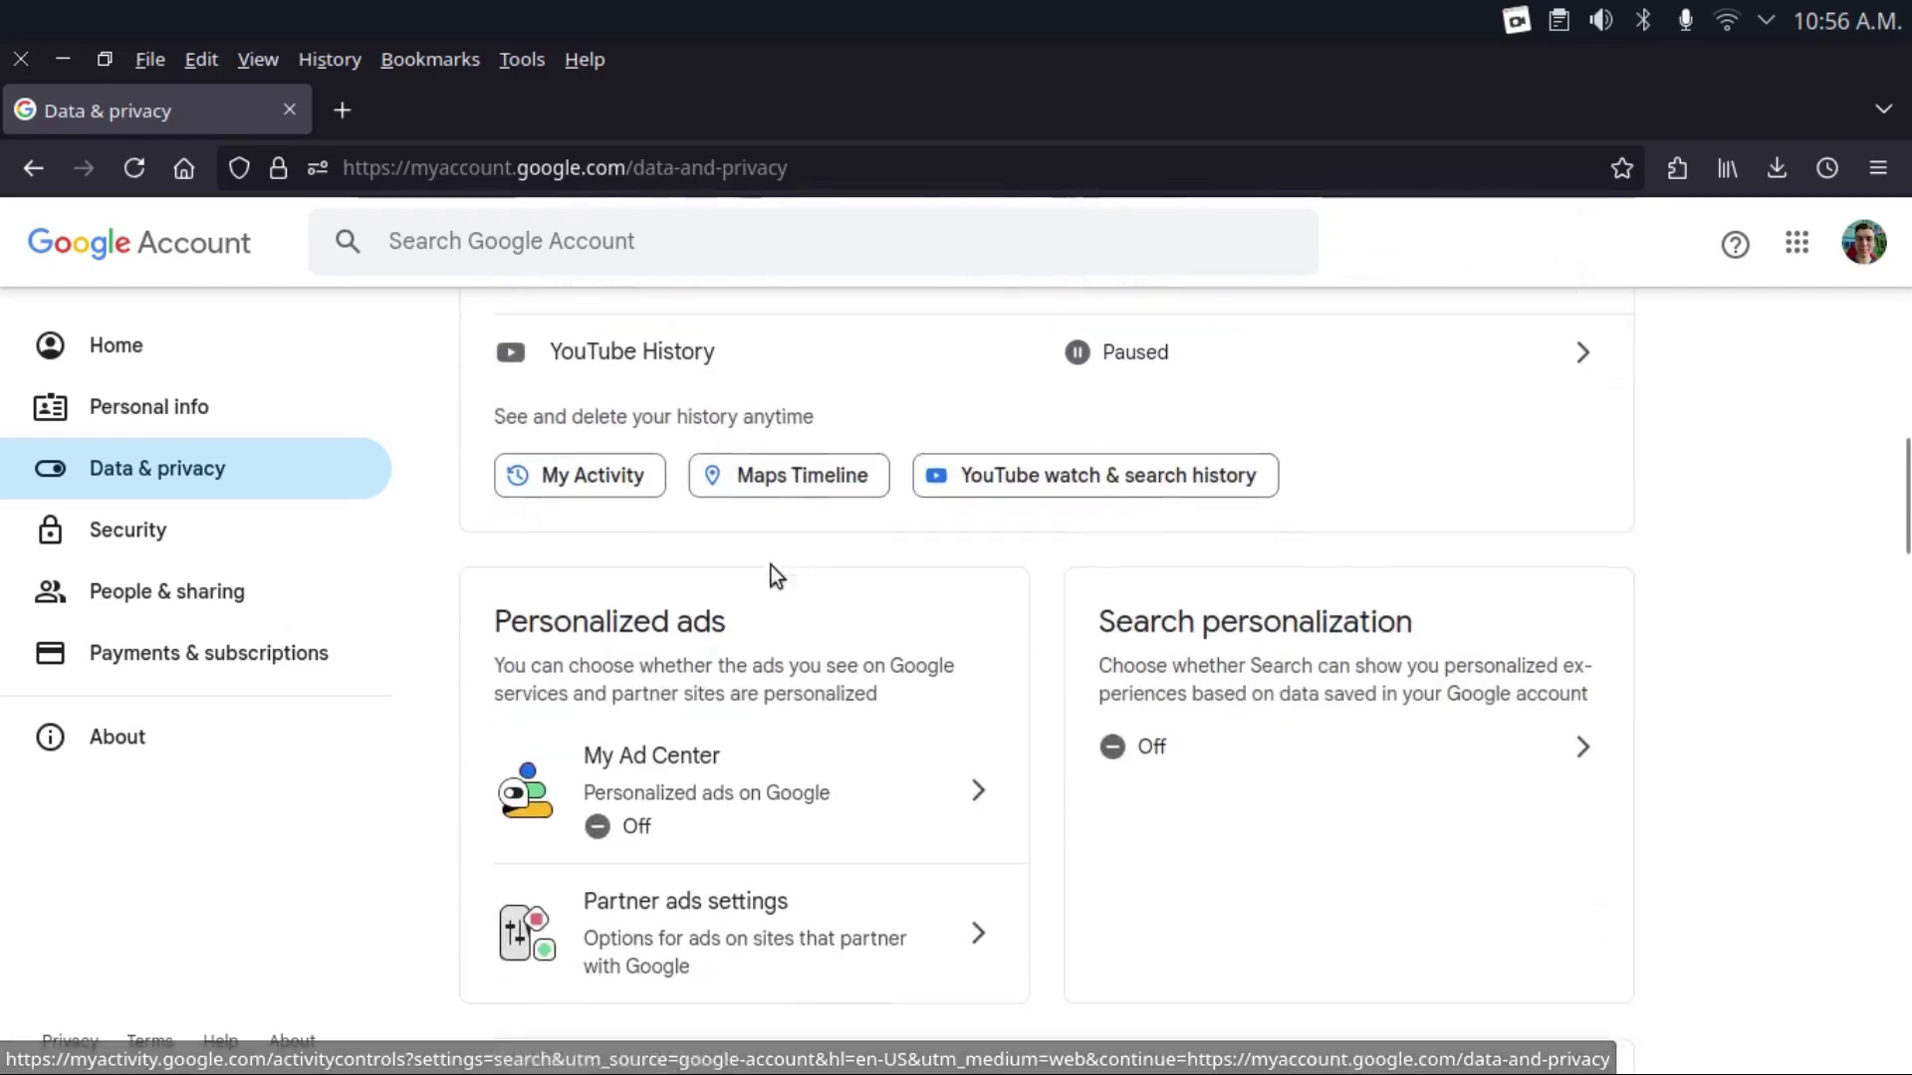
pyautogui.scroll(-2, 771, 566)
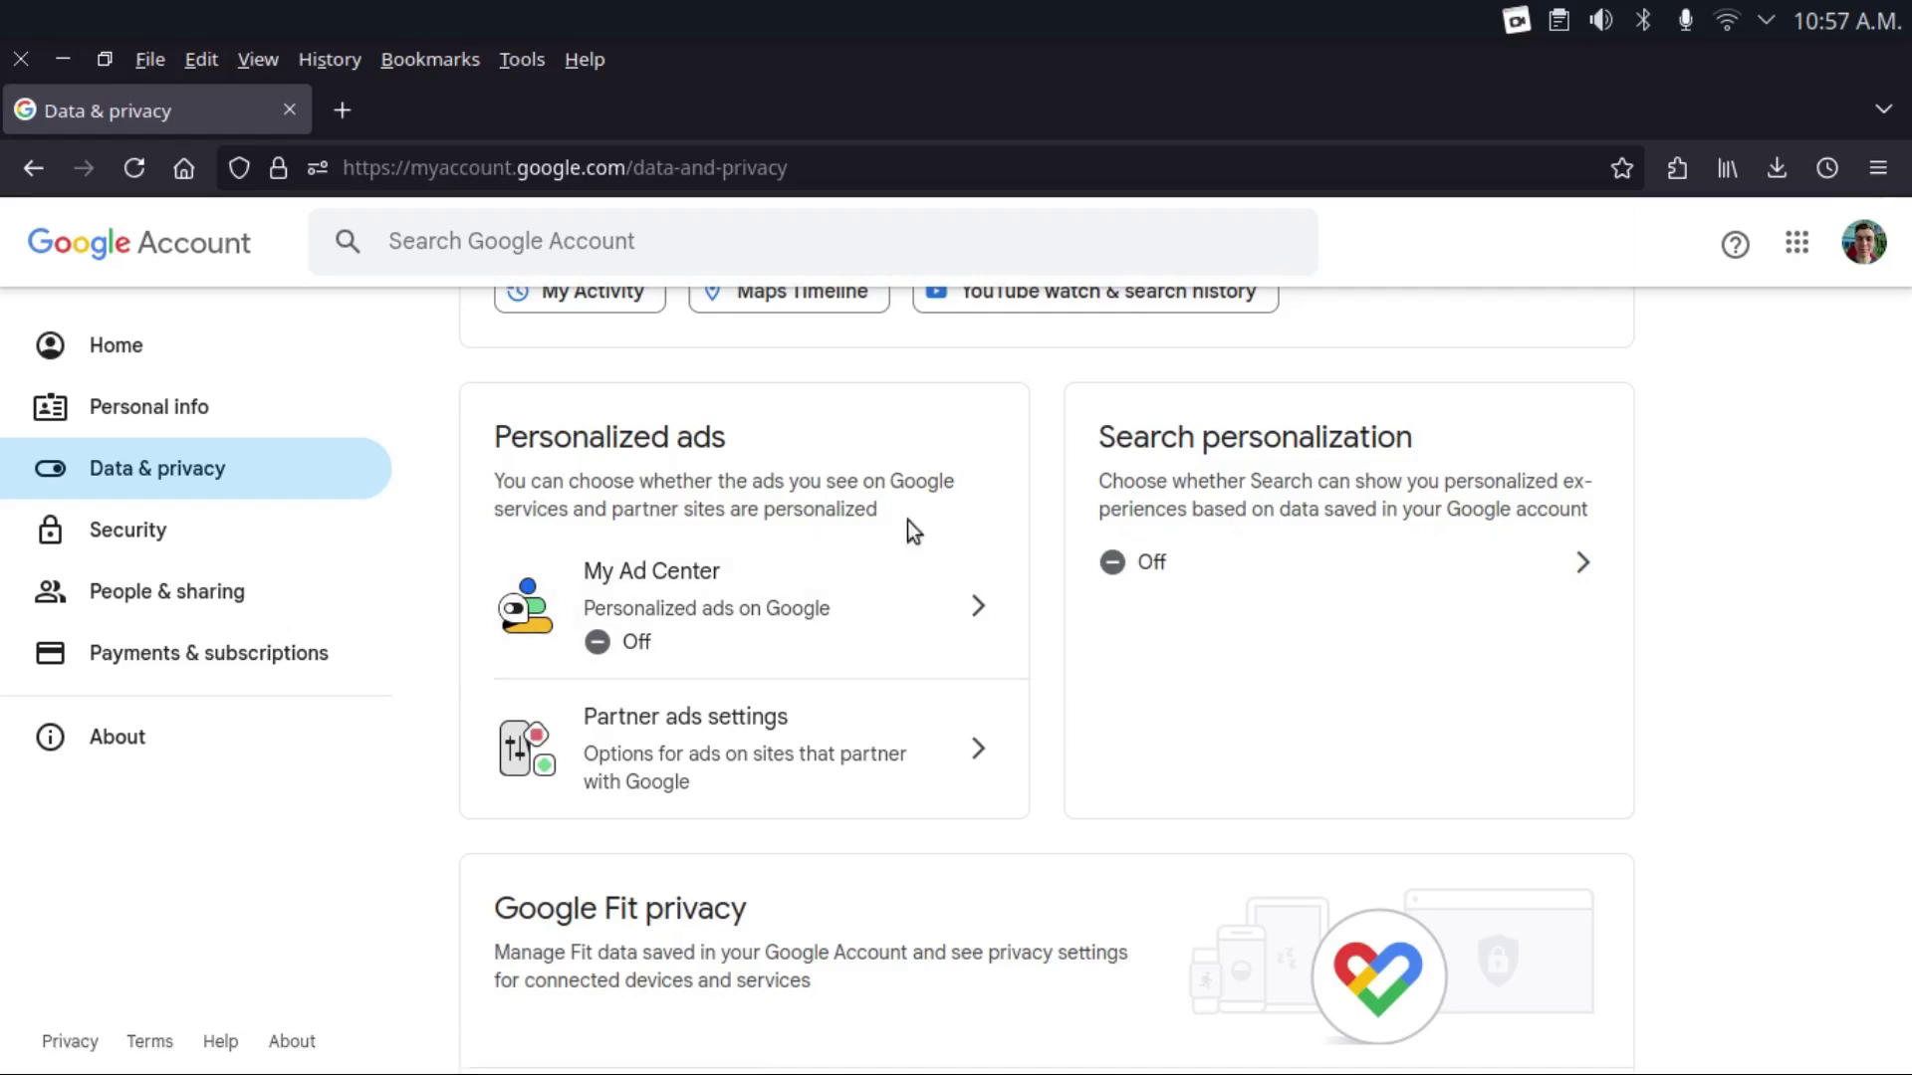
pyautogui.click(780, 616)
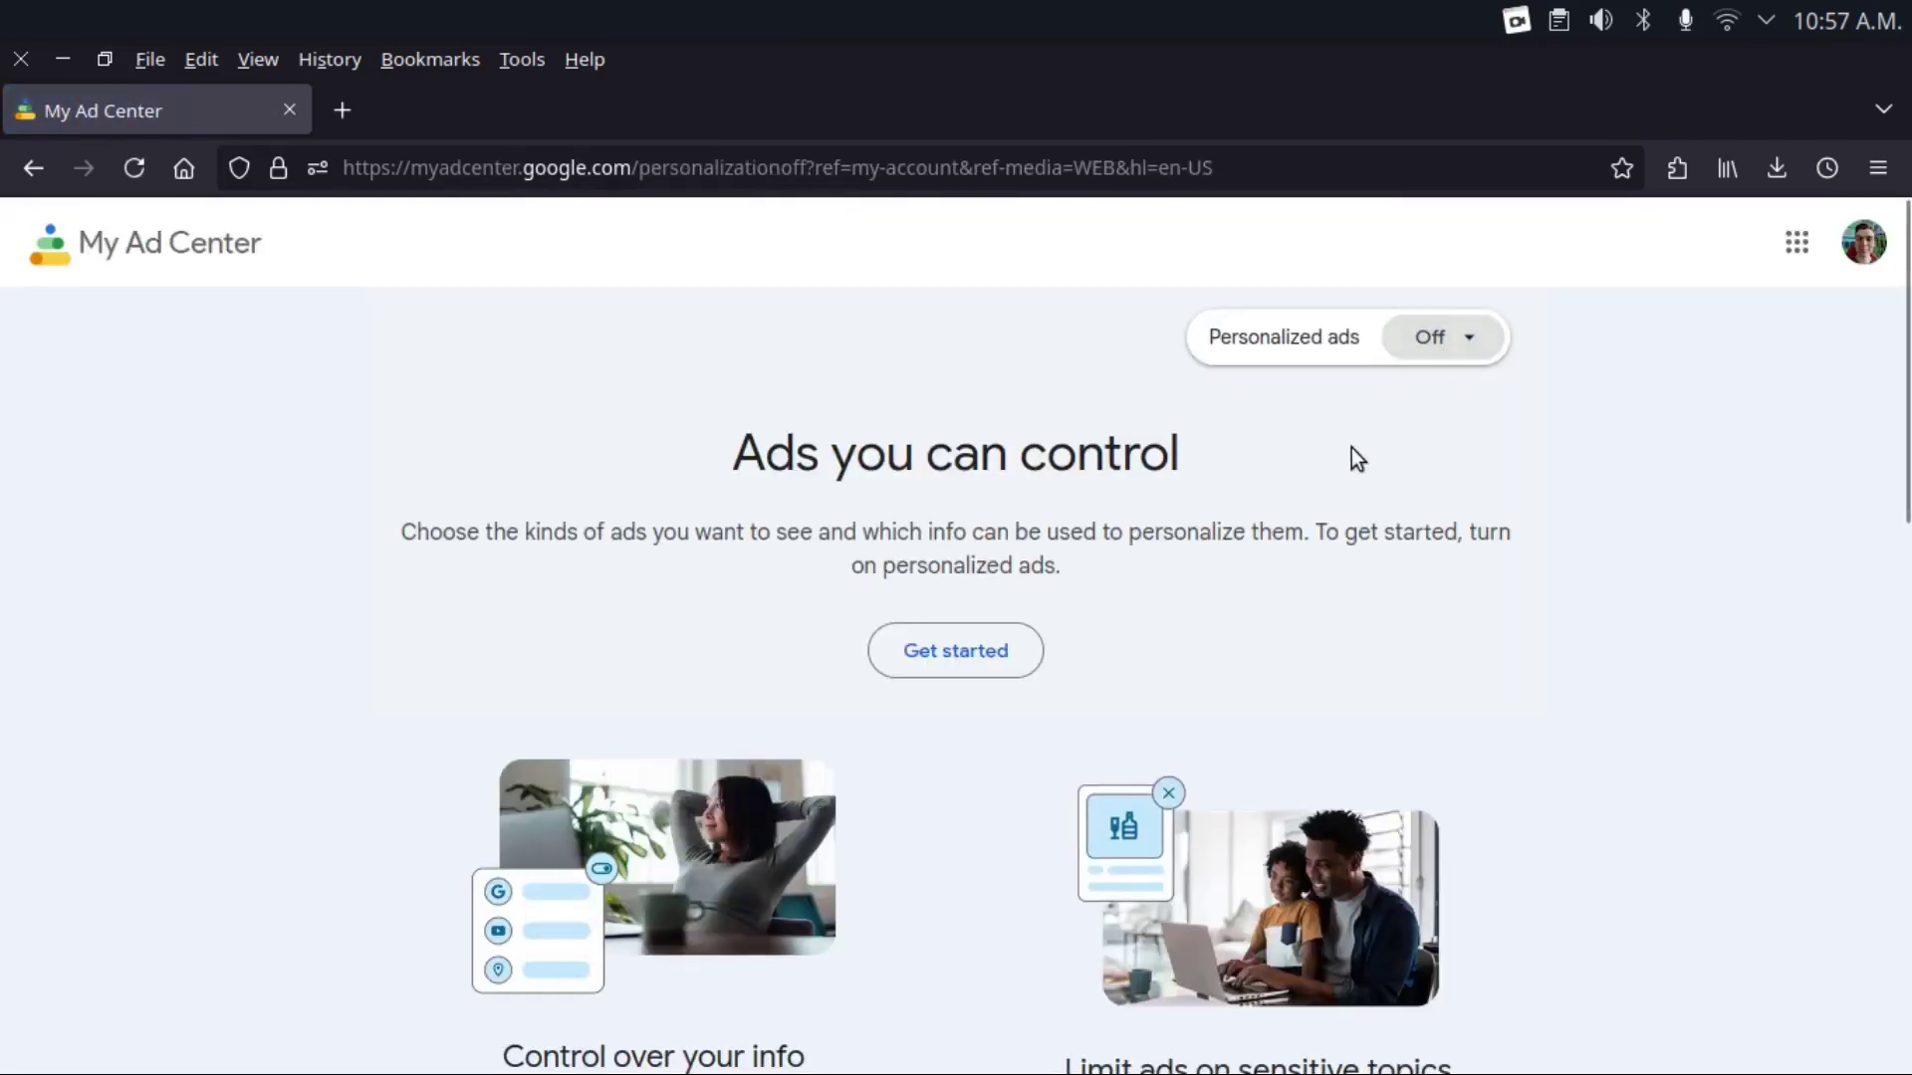
pyautogui.hotkey('alt', 'Left')
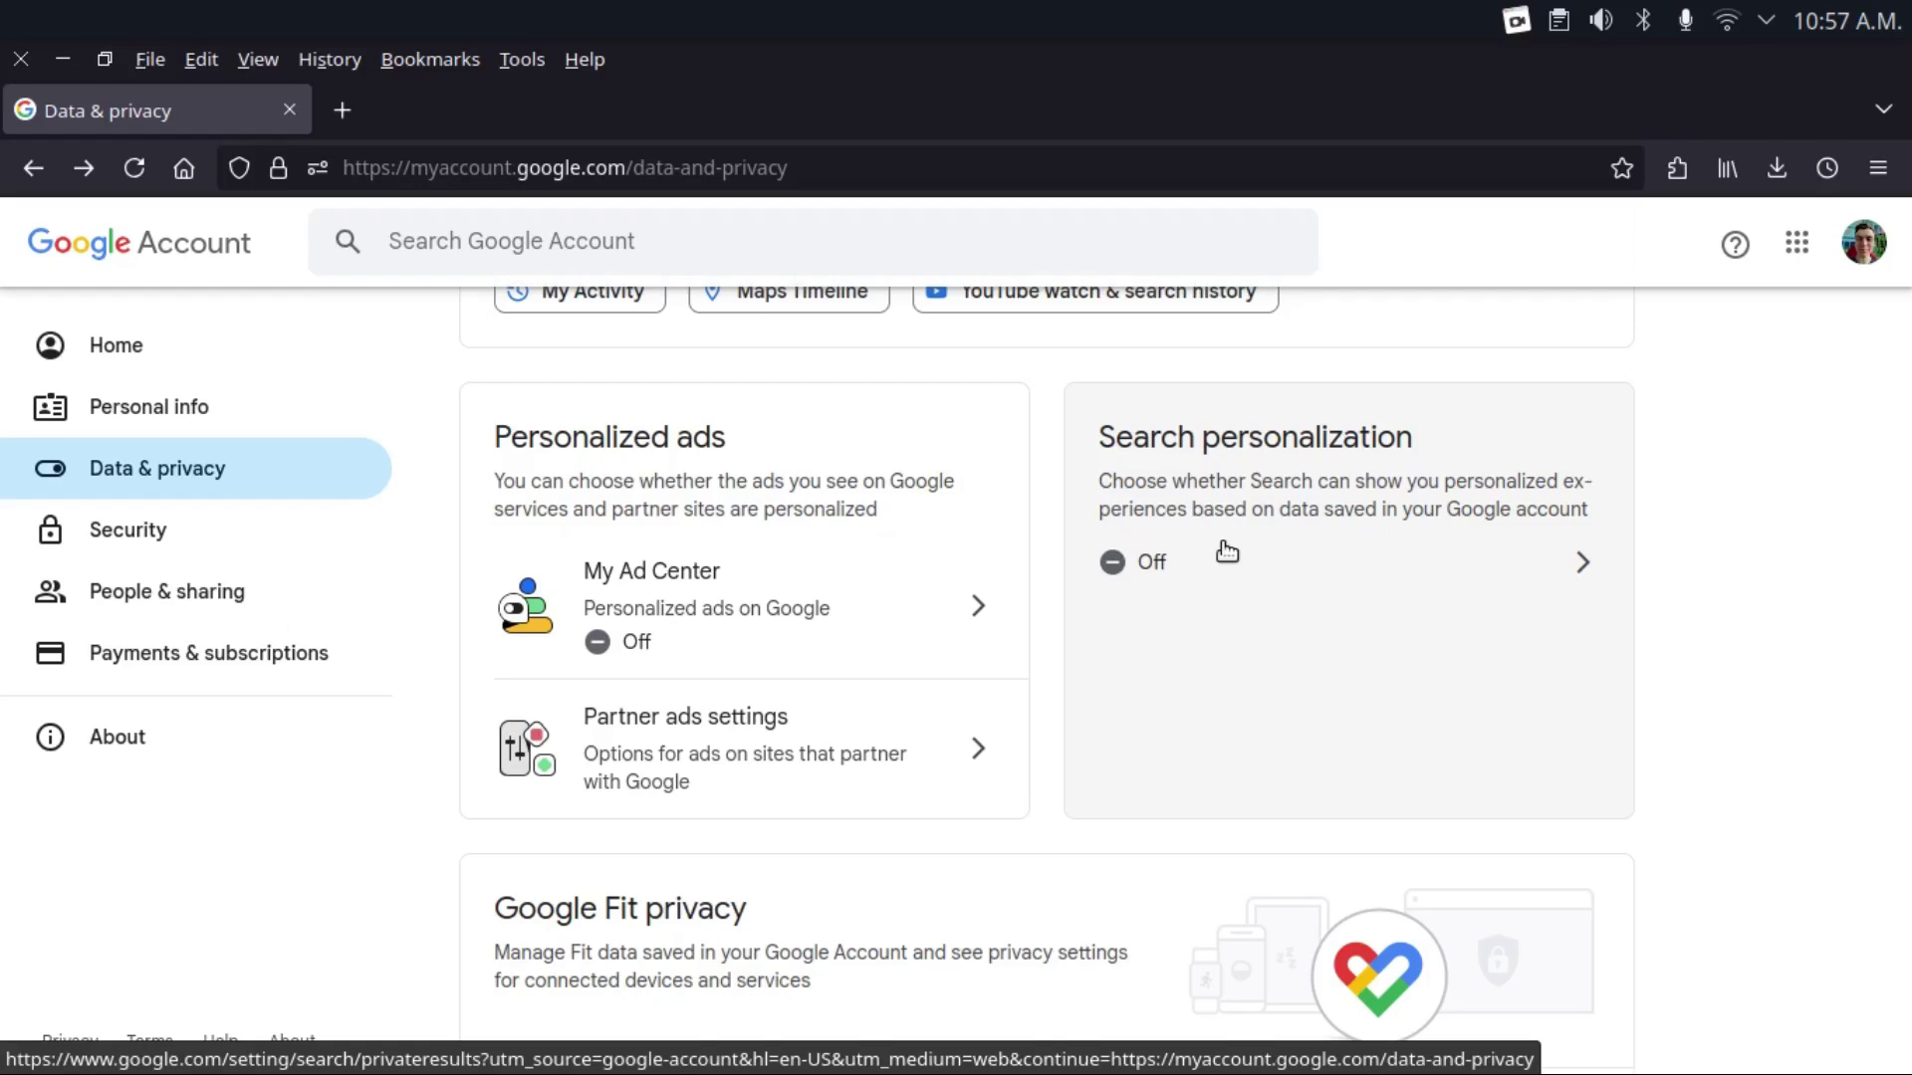
# Delete All time activity from My Activity and dismiss the confirmation, leaving No activity.
pyautogui.scroll(4, 1778, 613)
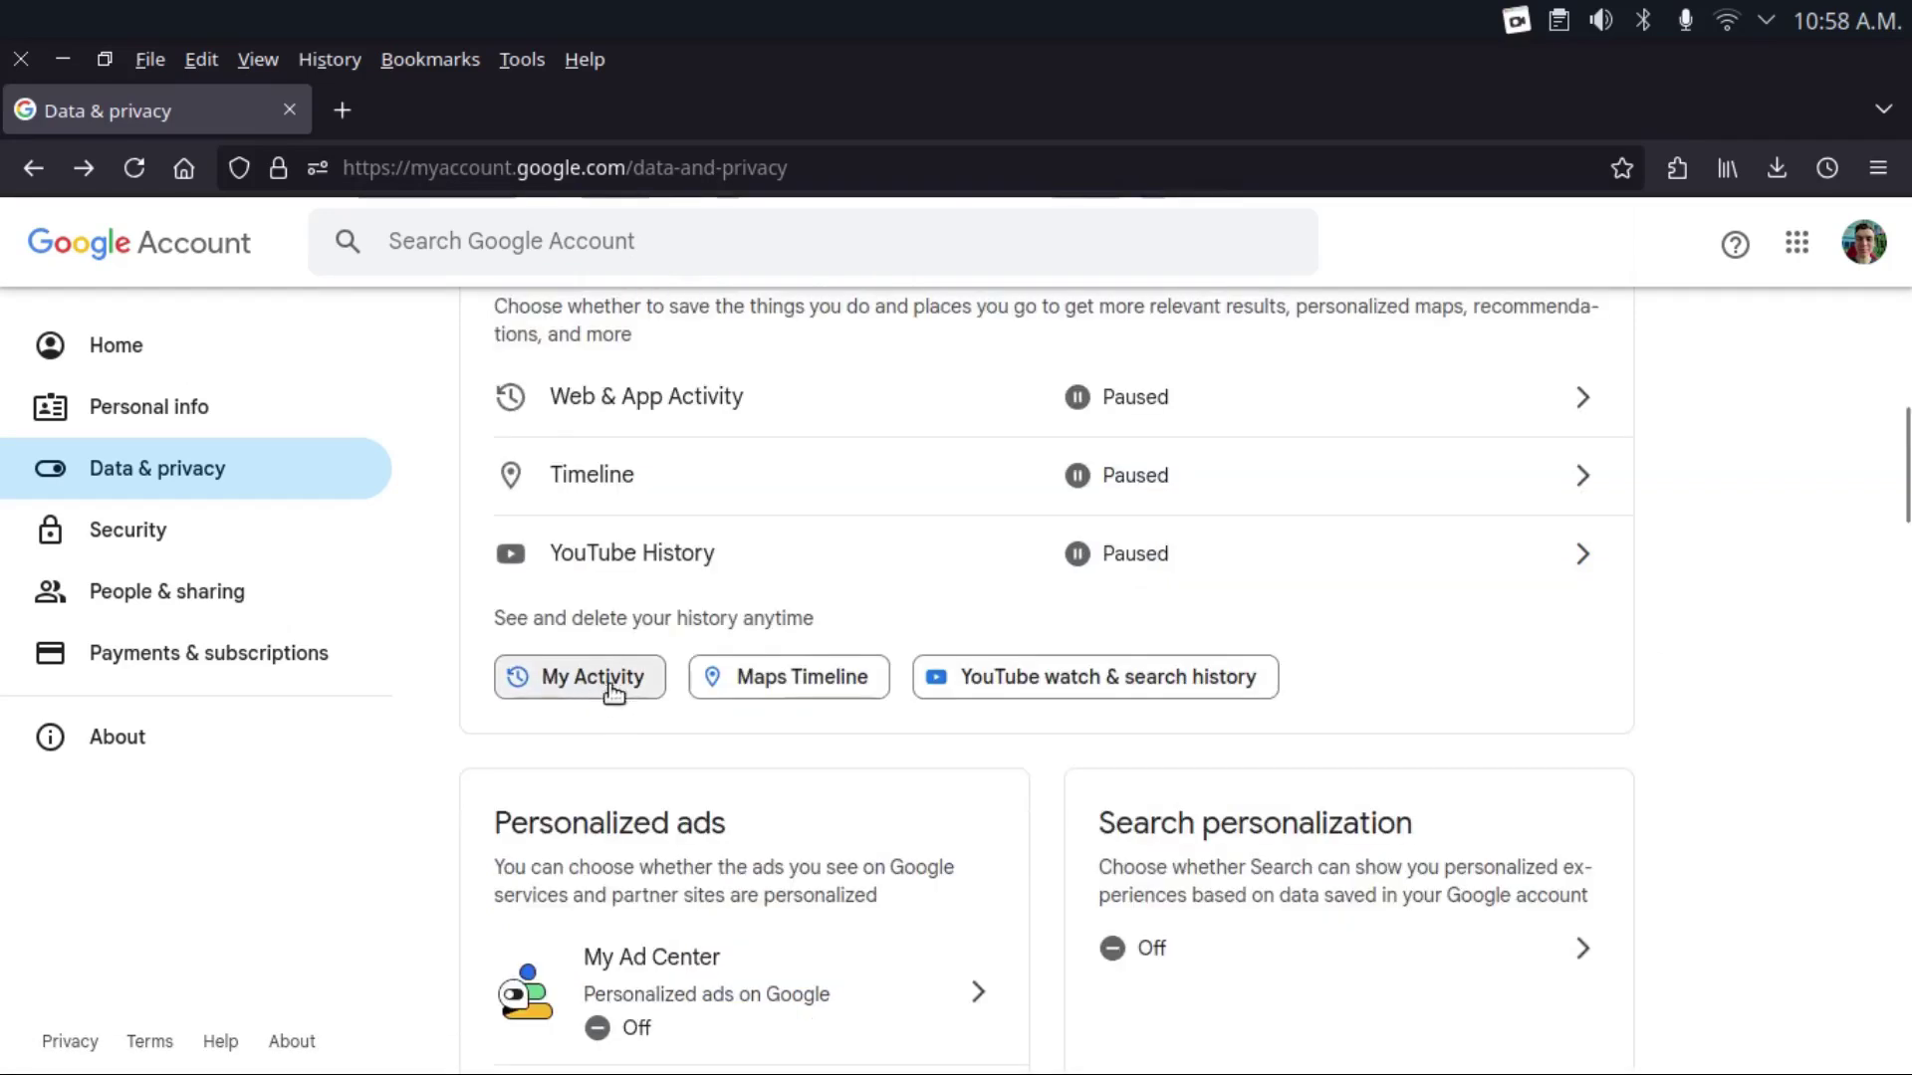
pyautogui.scroll(2, 576, 677)
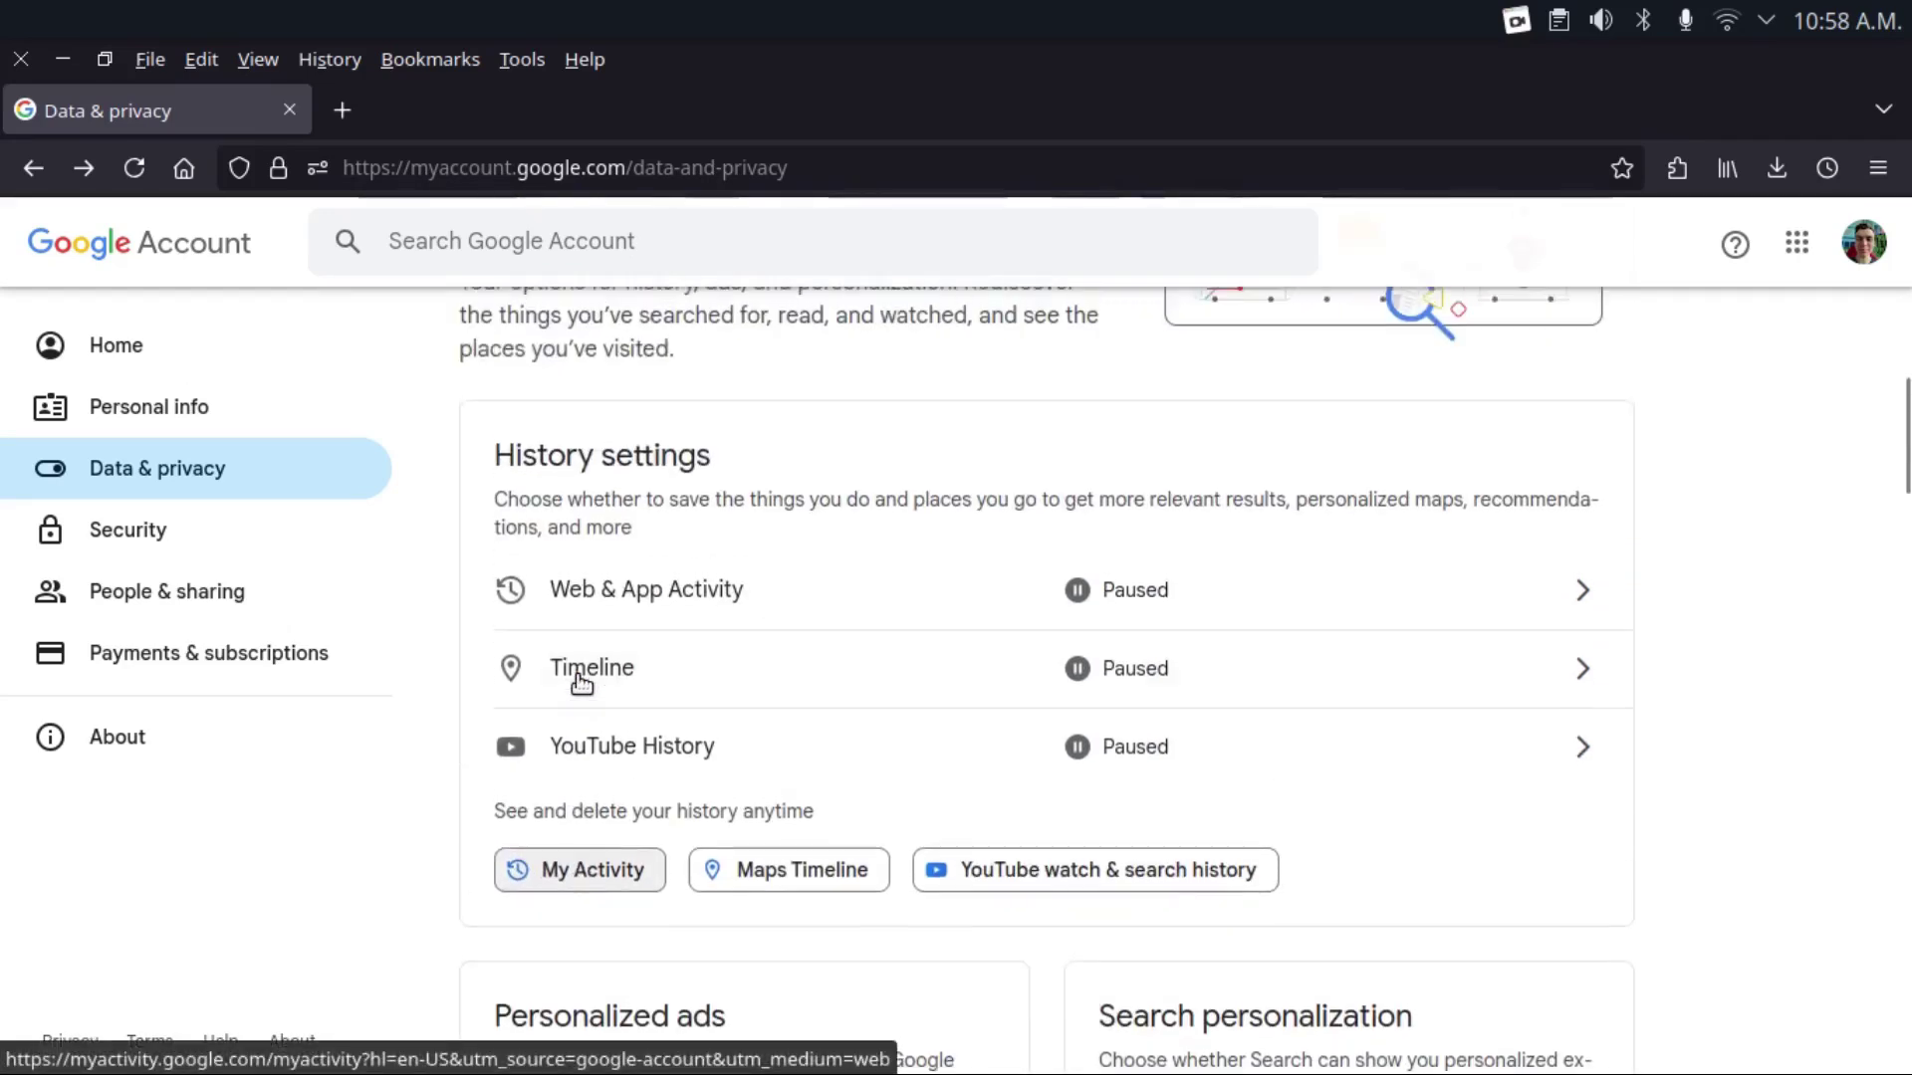
pyautogui.click(577, 878)
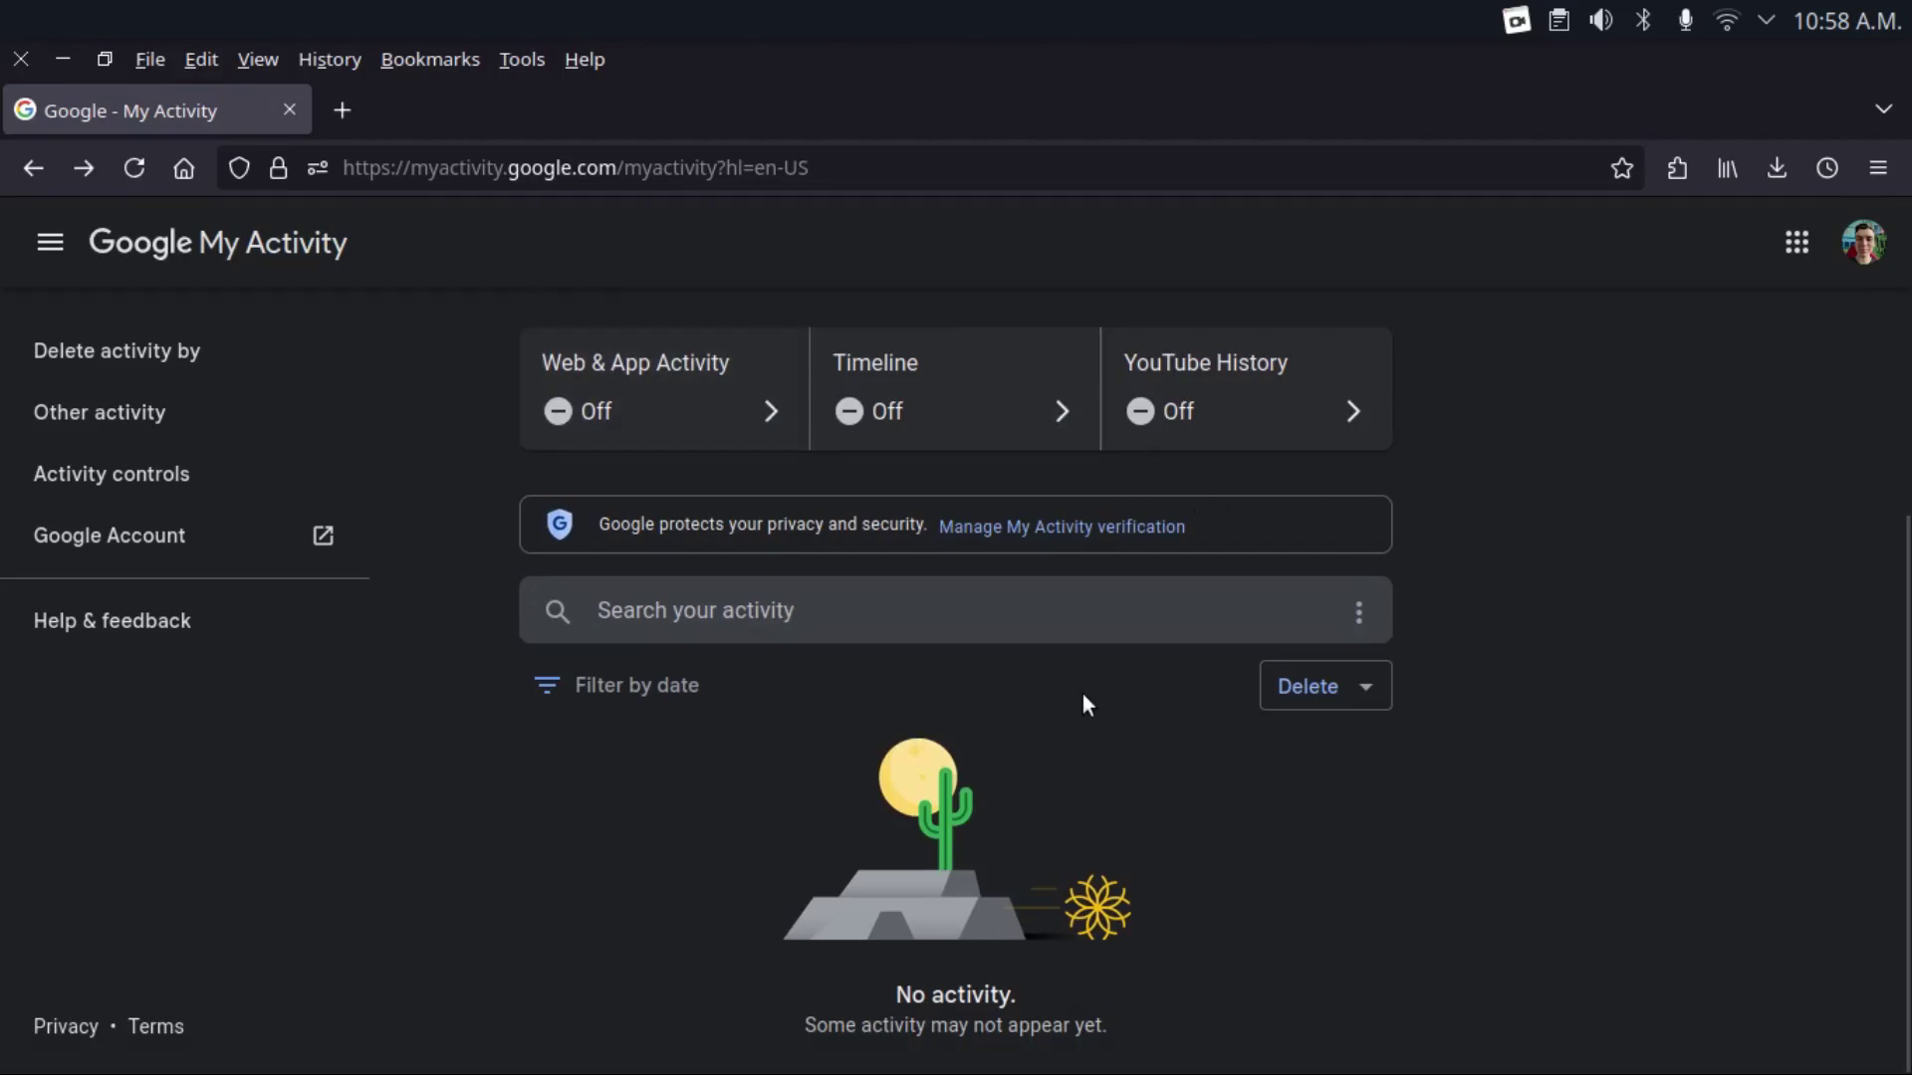
pyautogui.click(1288, 695)
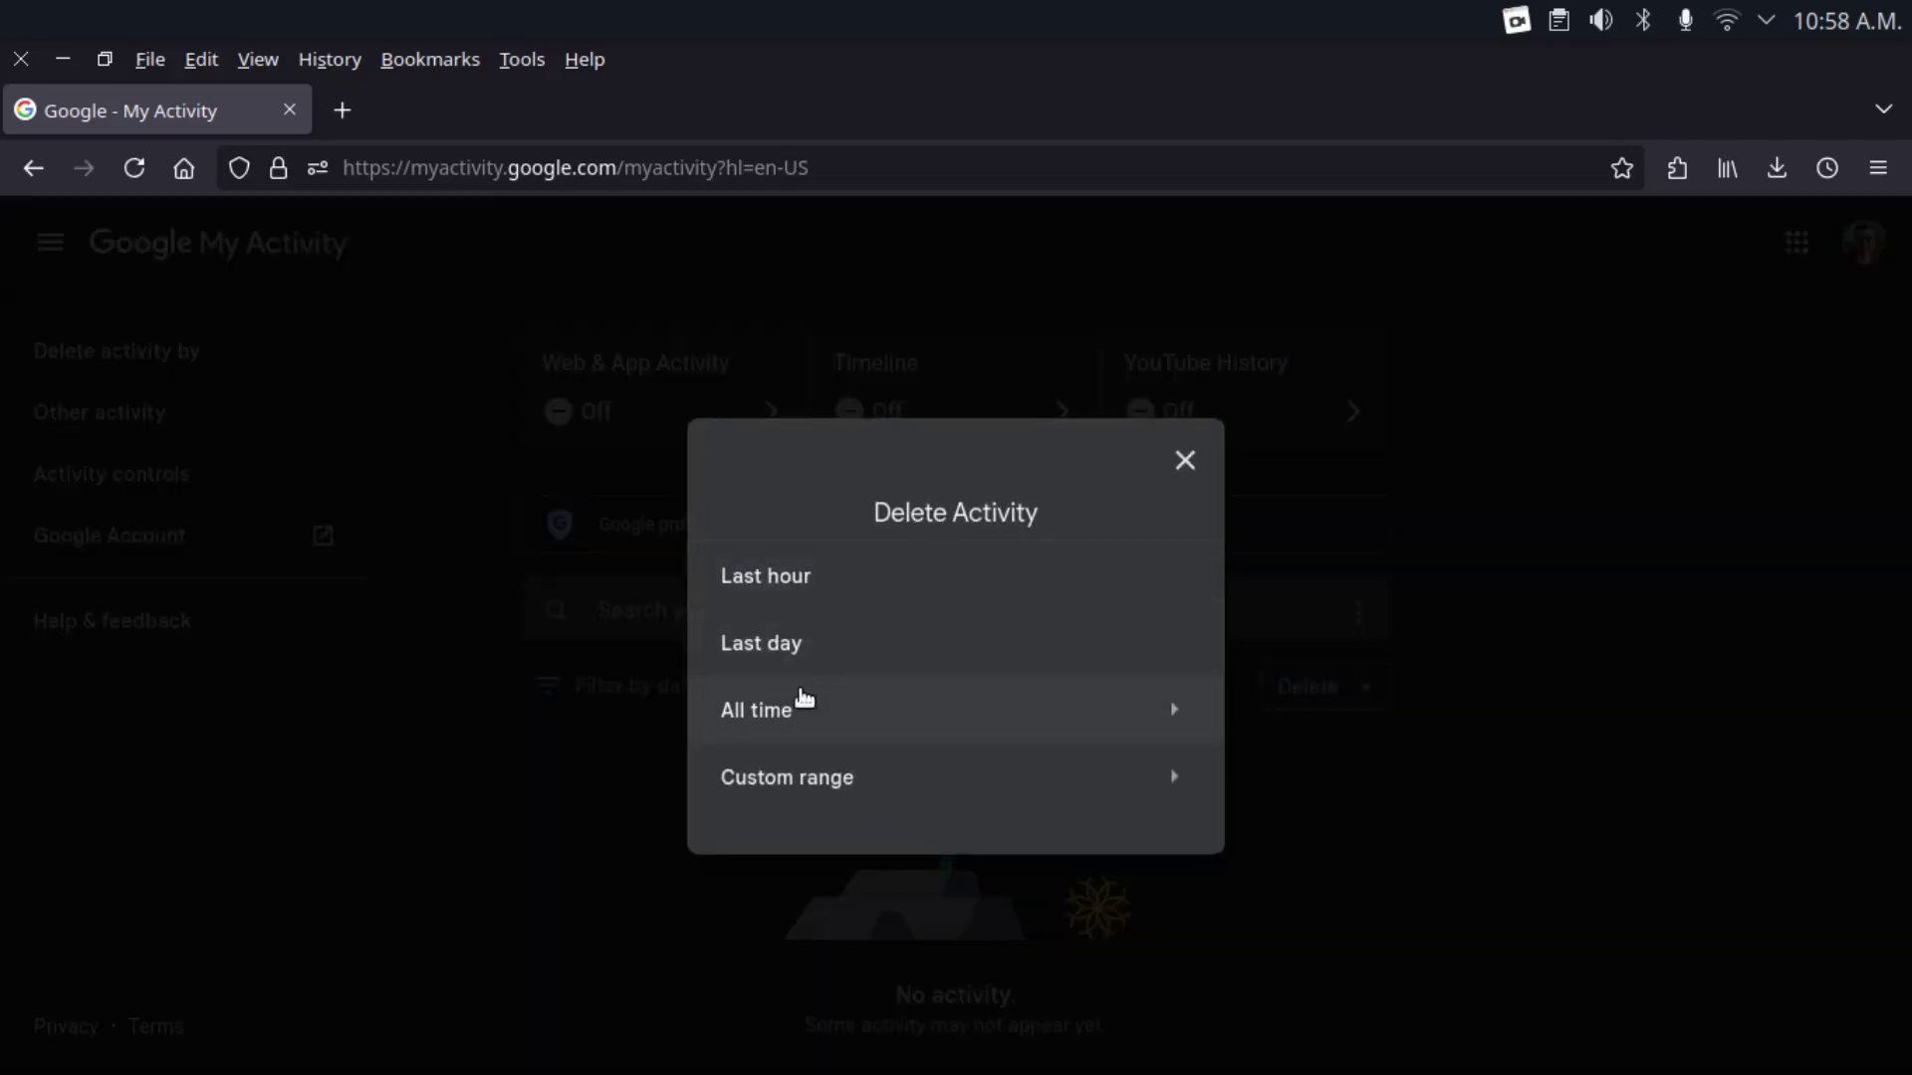
pyautogui.click(835, 711)
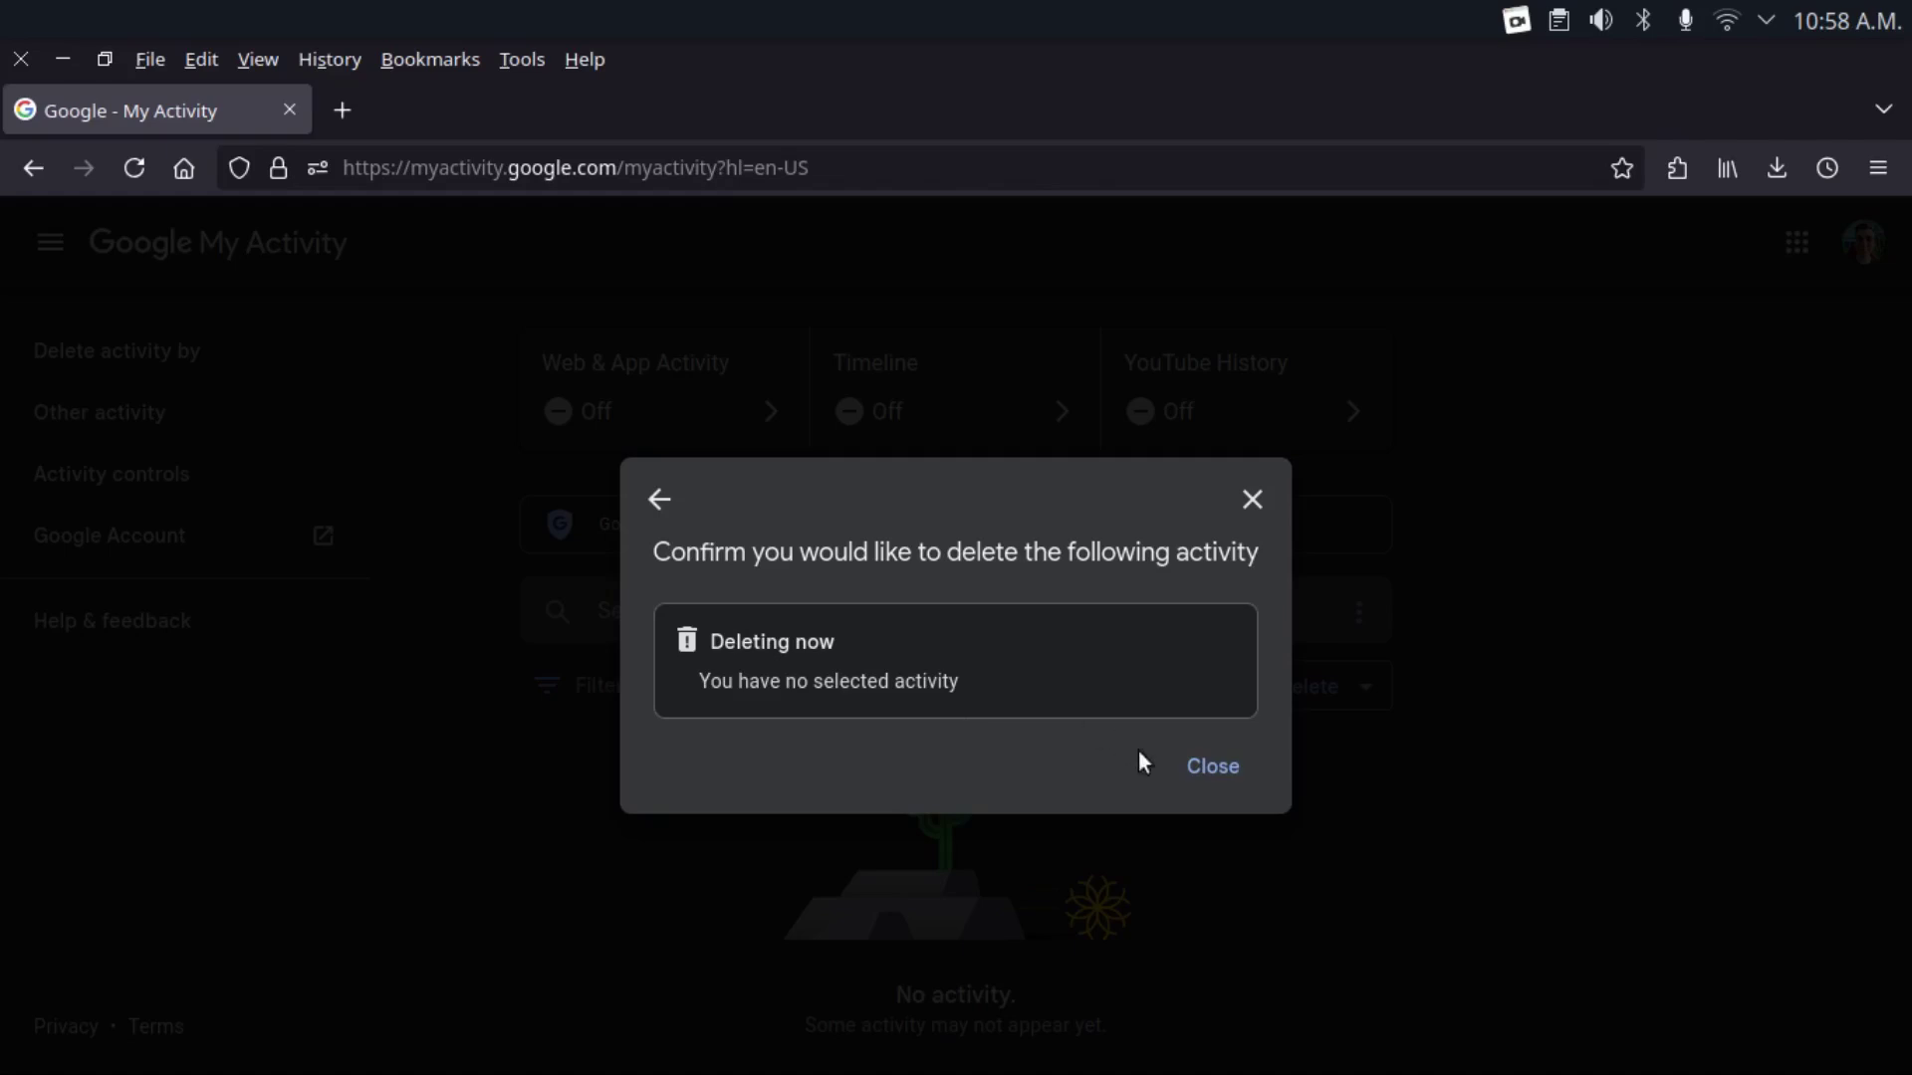
pyautogui.click(1227, 771)
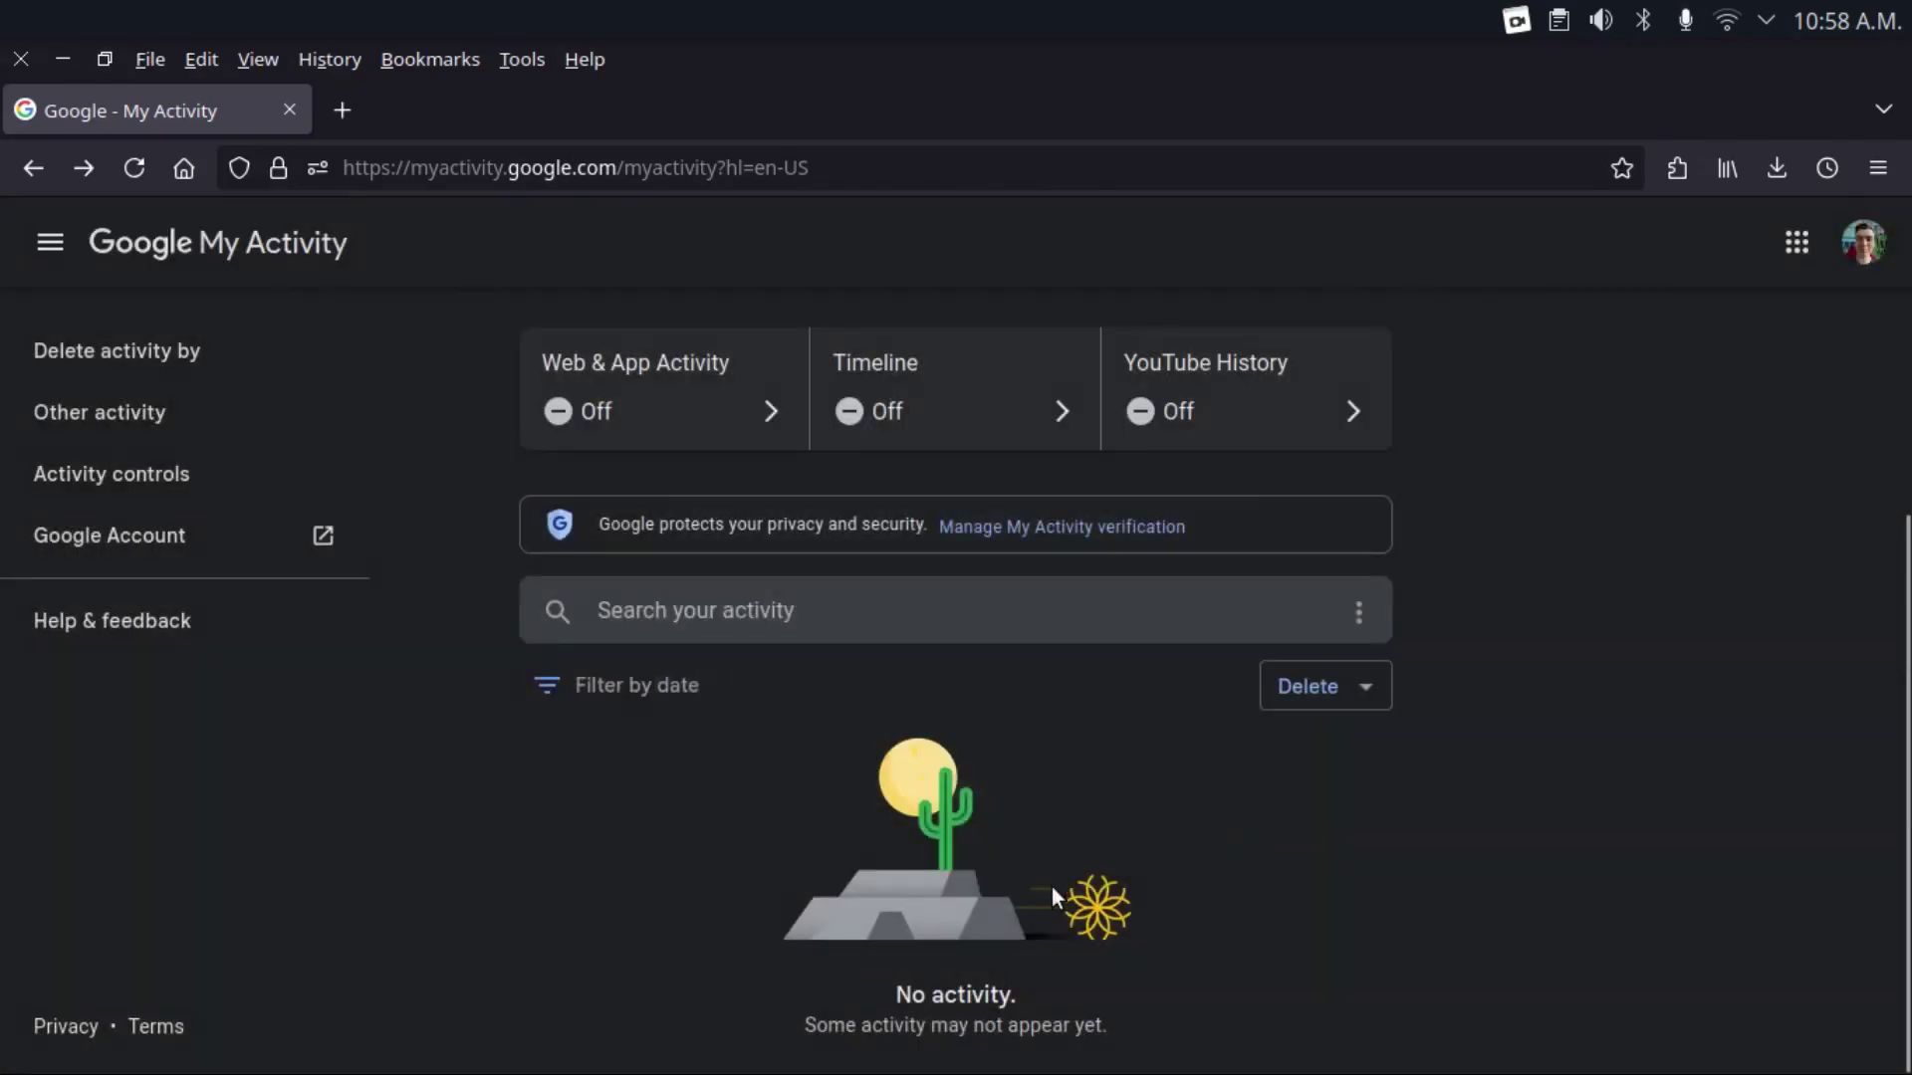
# Scroll through the Other activity data types, then return to Data & privacy.
pyautogui.click(141, 416)
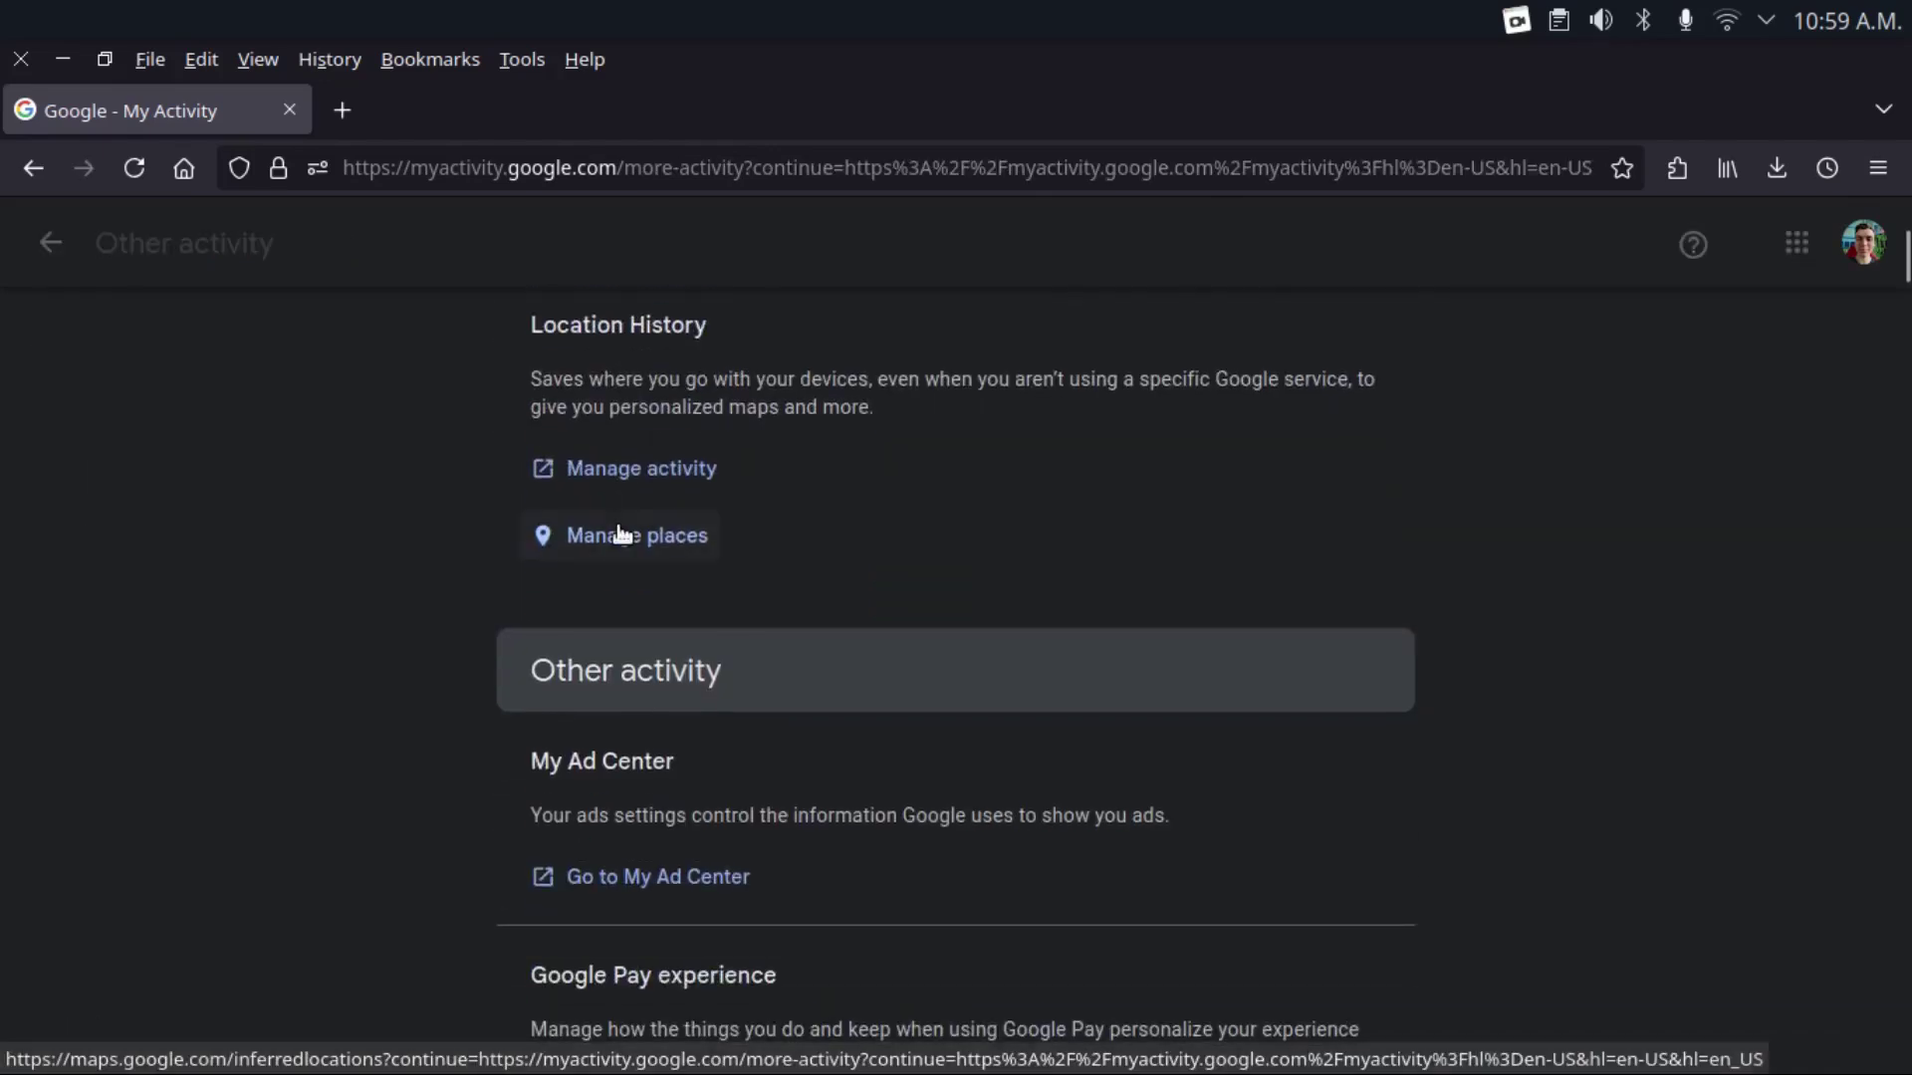
pyautogui.scroll(-5, 638, 691)
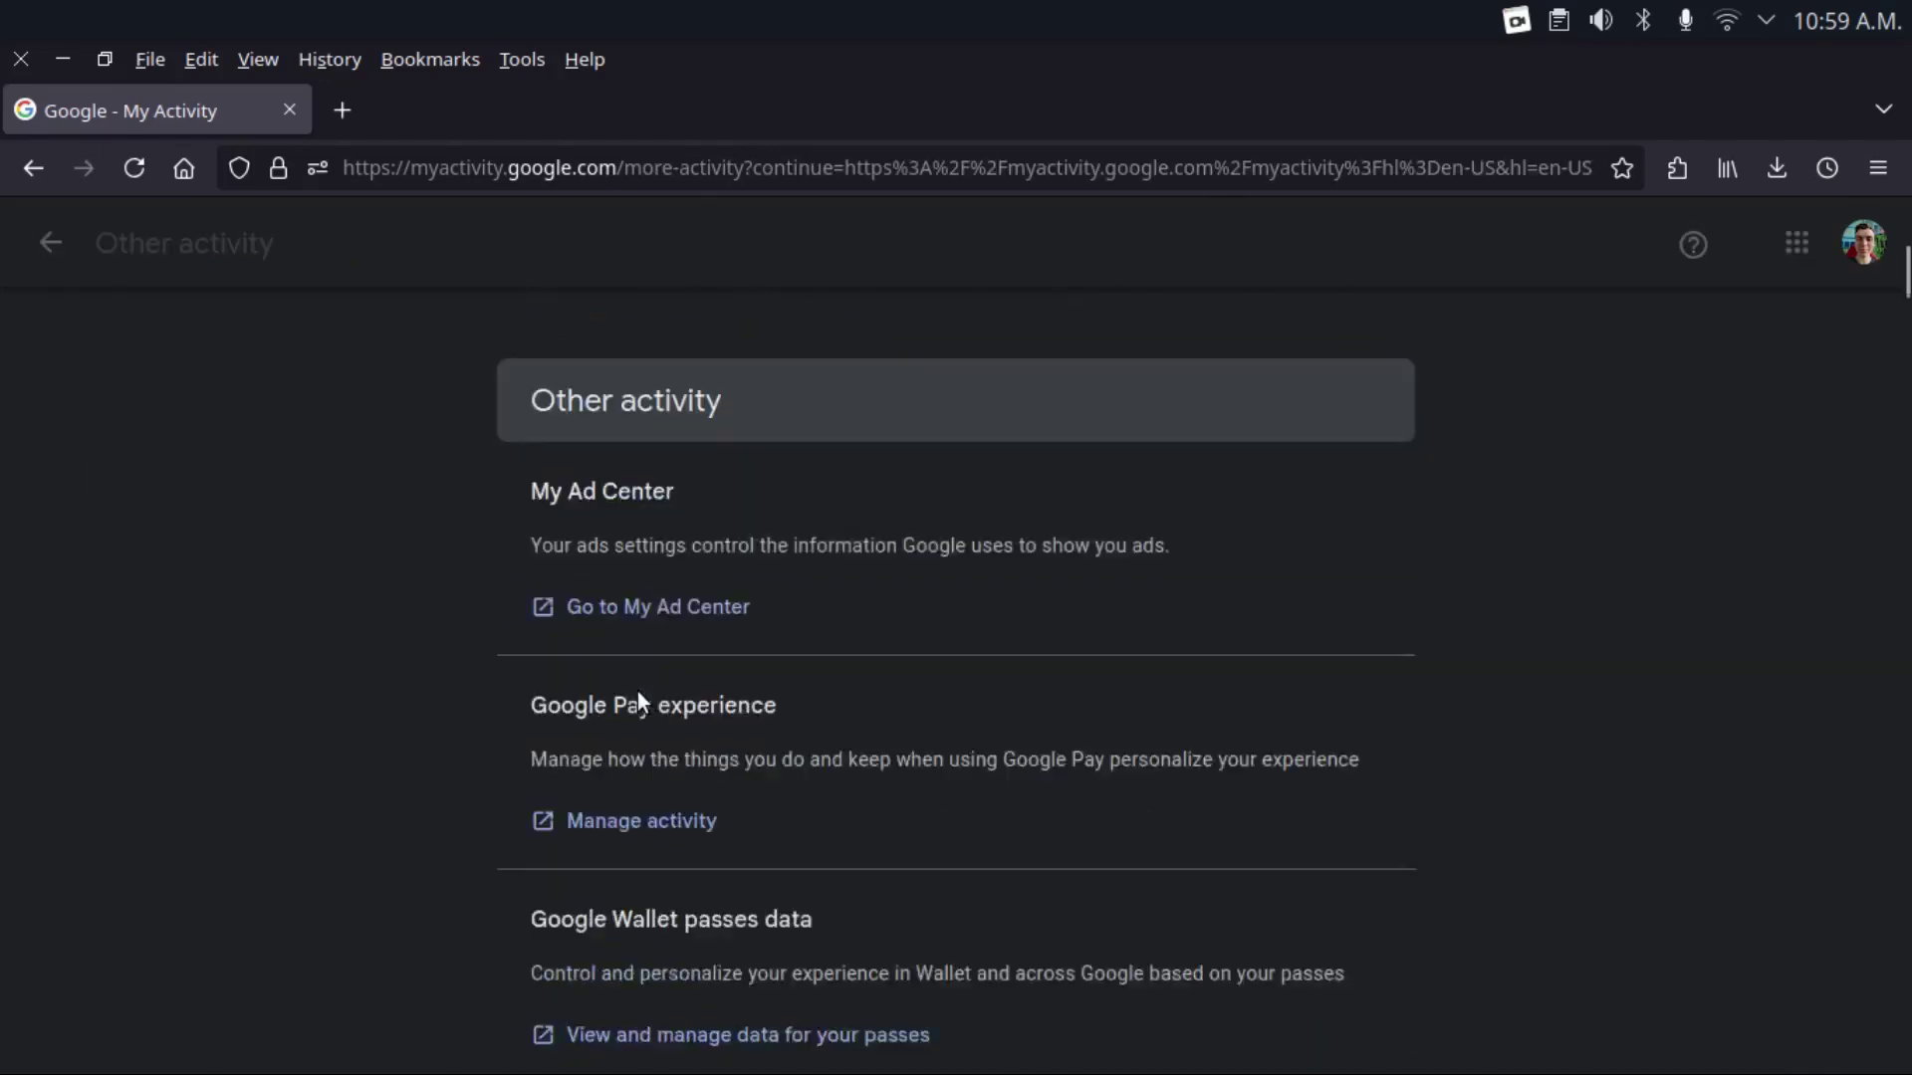
pyautogui.scroll(-5, 742, 657)
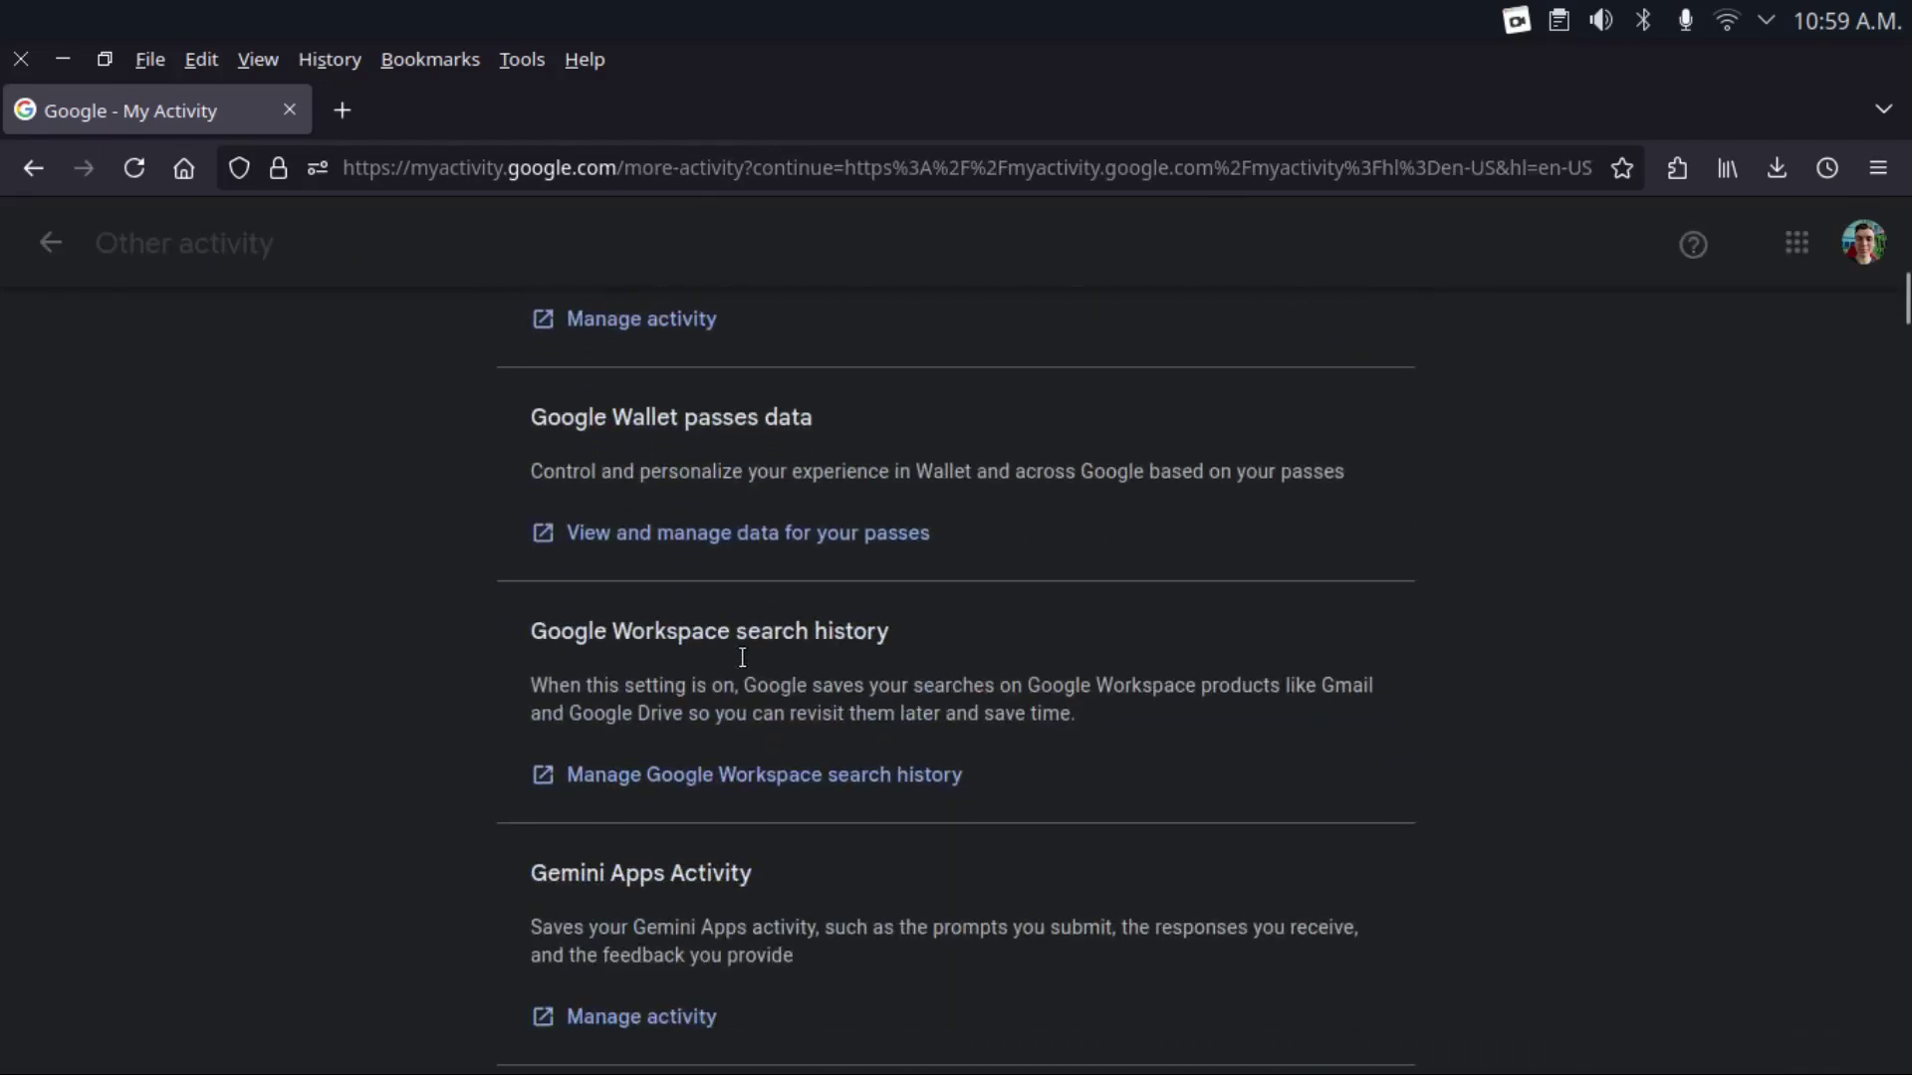
pyautogui.scroll(-4, 739, 654)
pyautogui.scroll(-20, 946, 659)
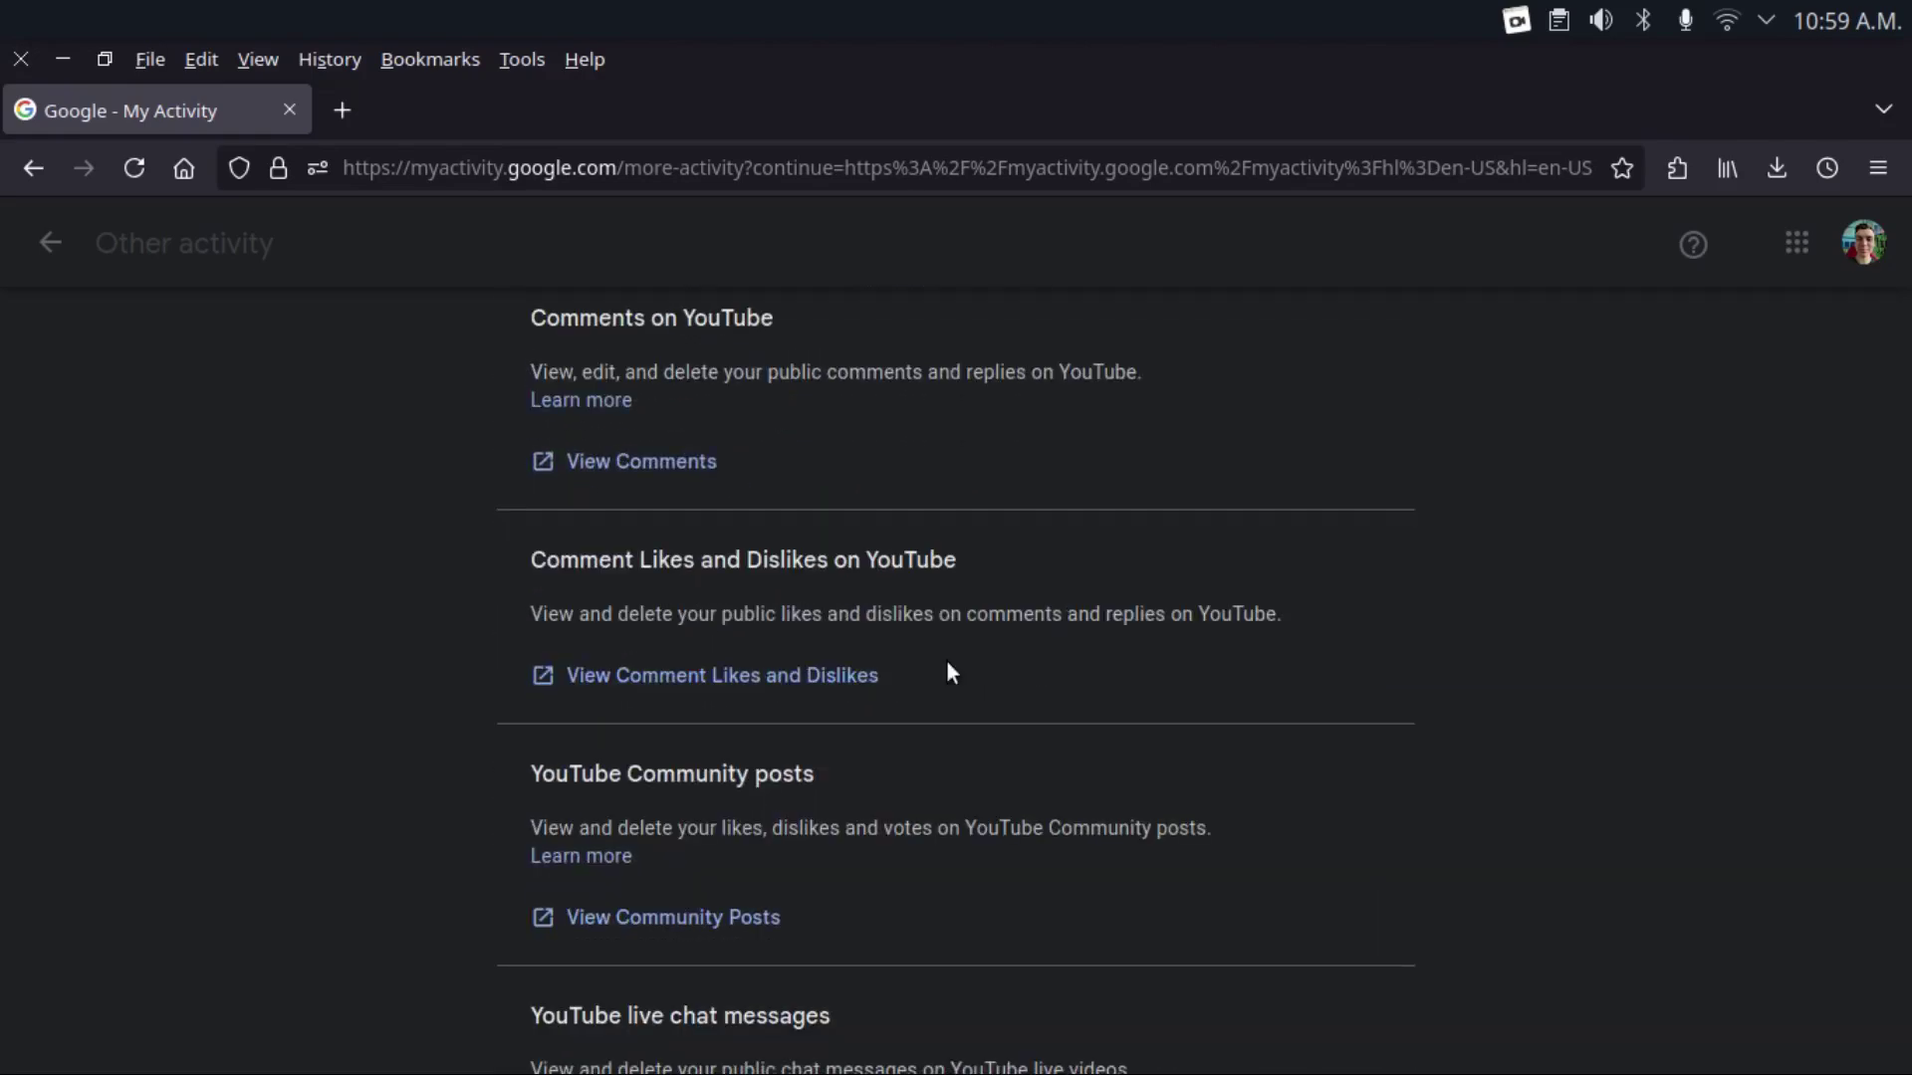
pyautogui.scroll(-7, 946, 673)
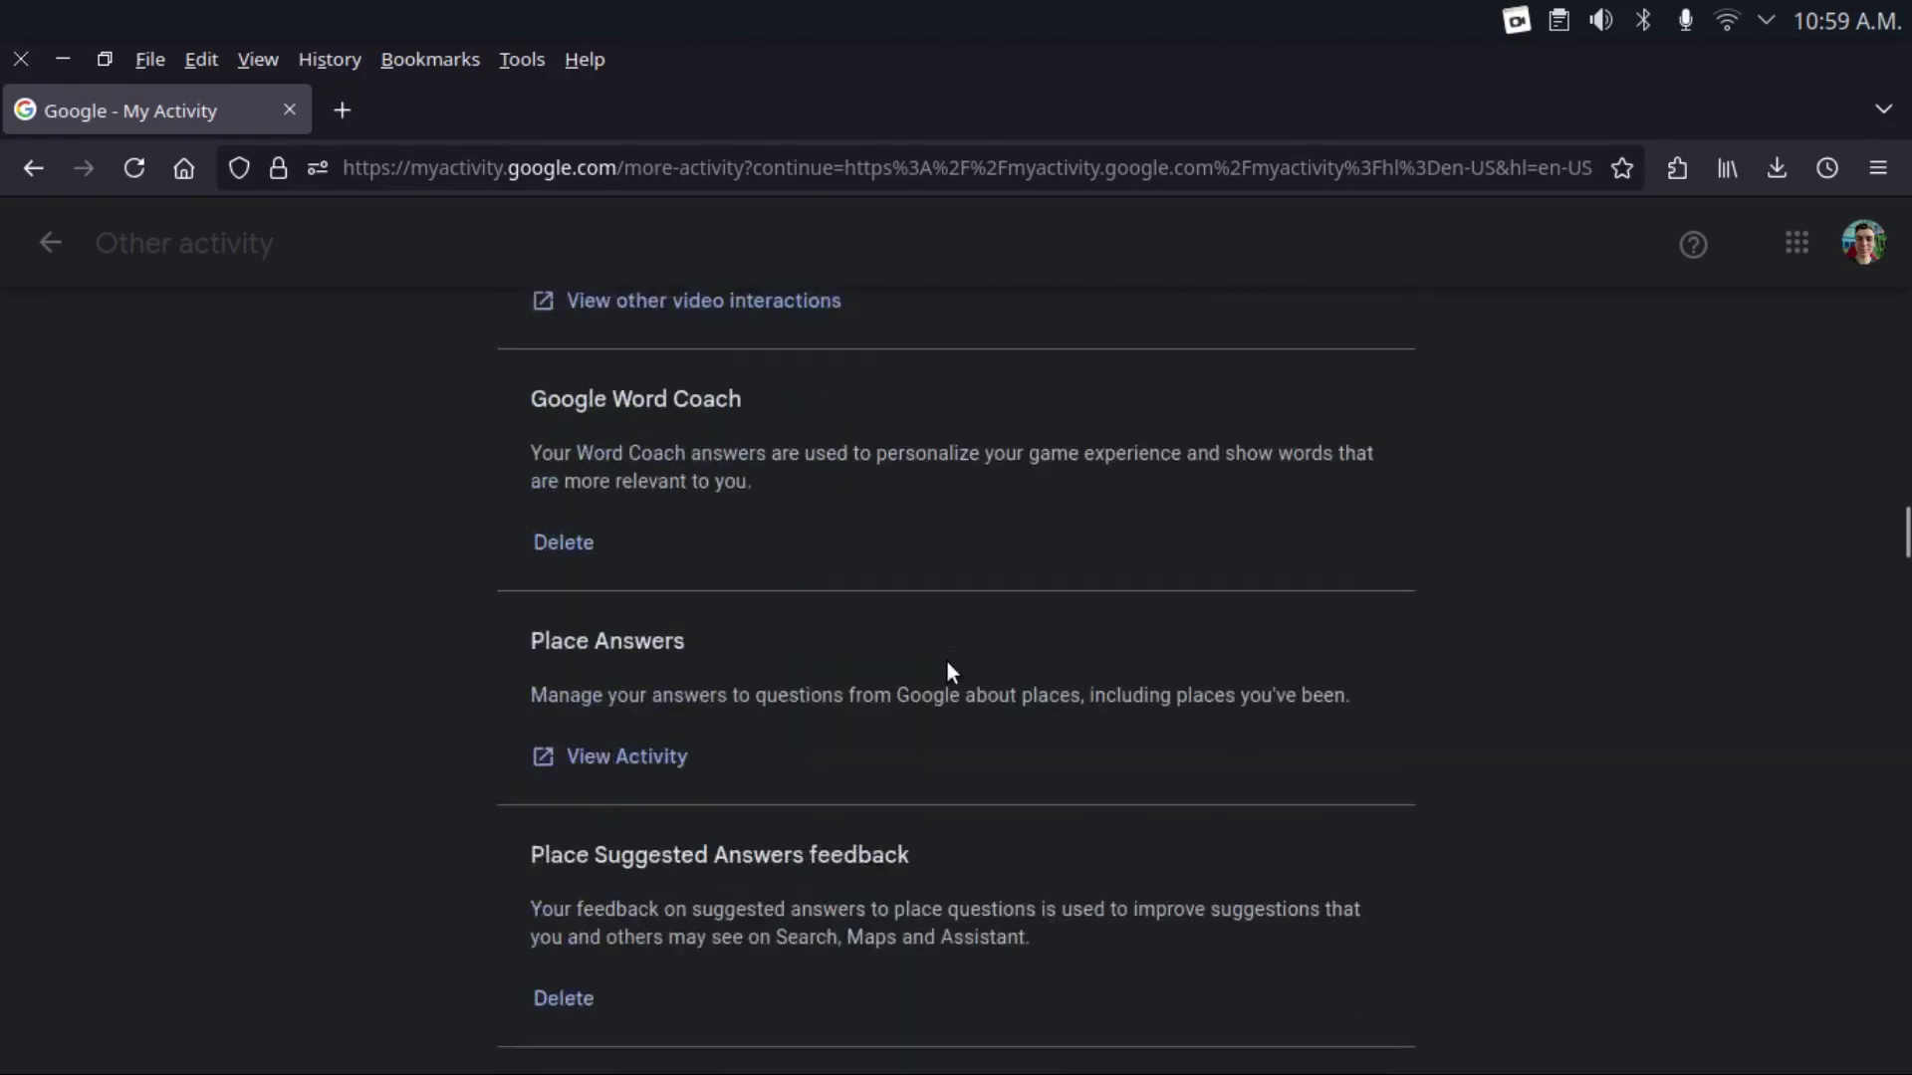
pyautogui.scroll(-20, 948, 662)
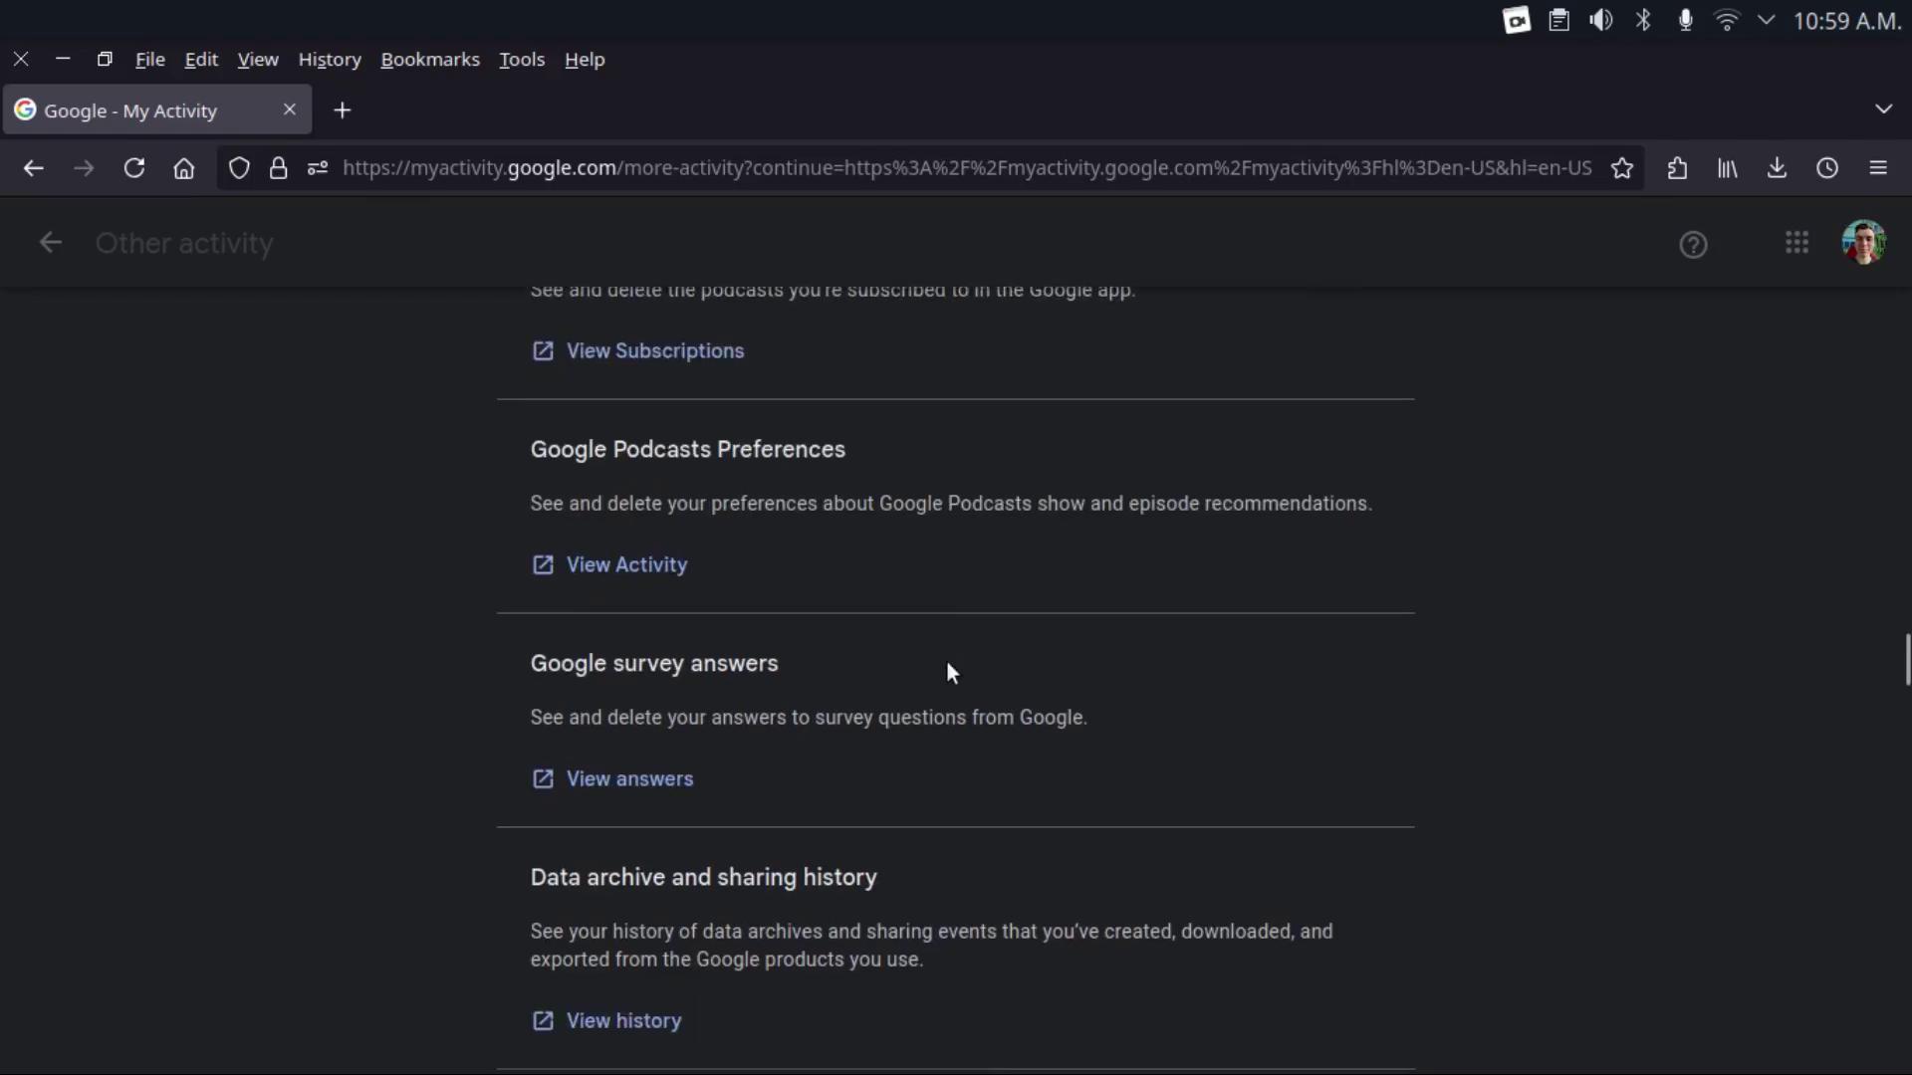
pyautogui.scroll(-20, 949, 662)
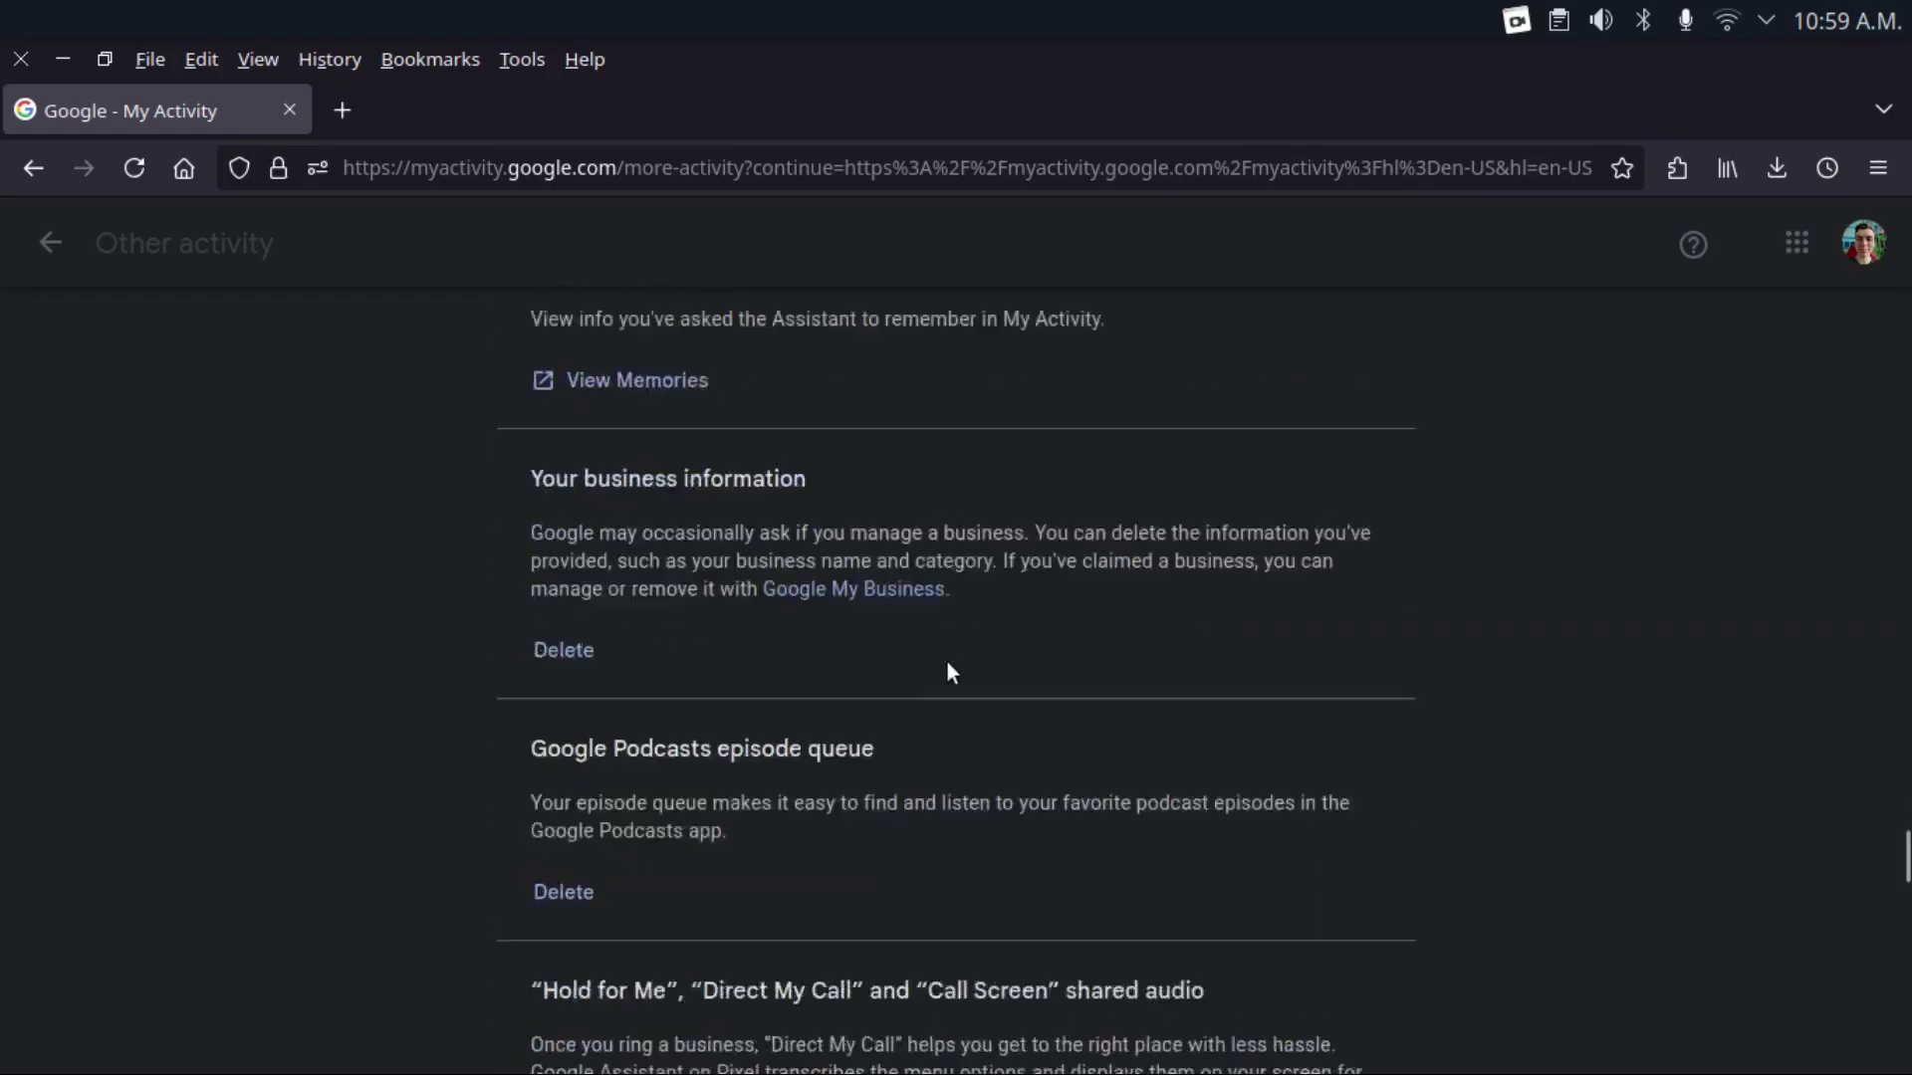
pyautogui.scroll(-4, 949, 662)
pyautogui.press('Home')
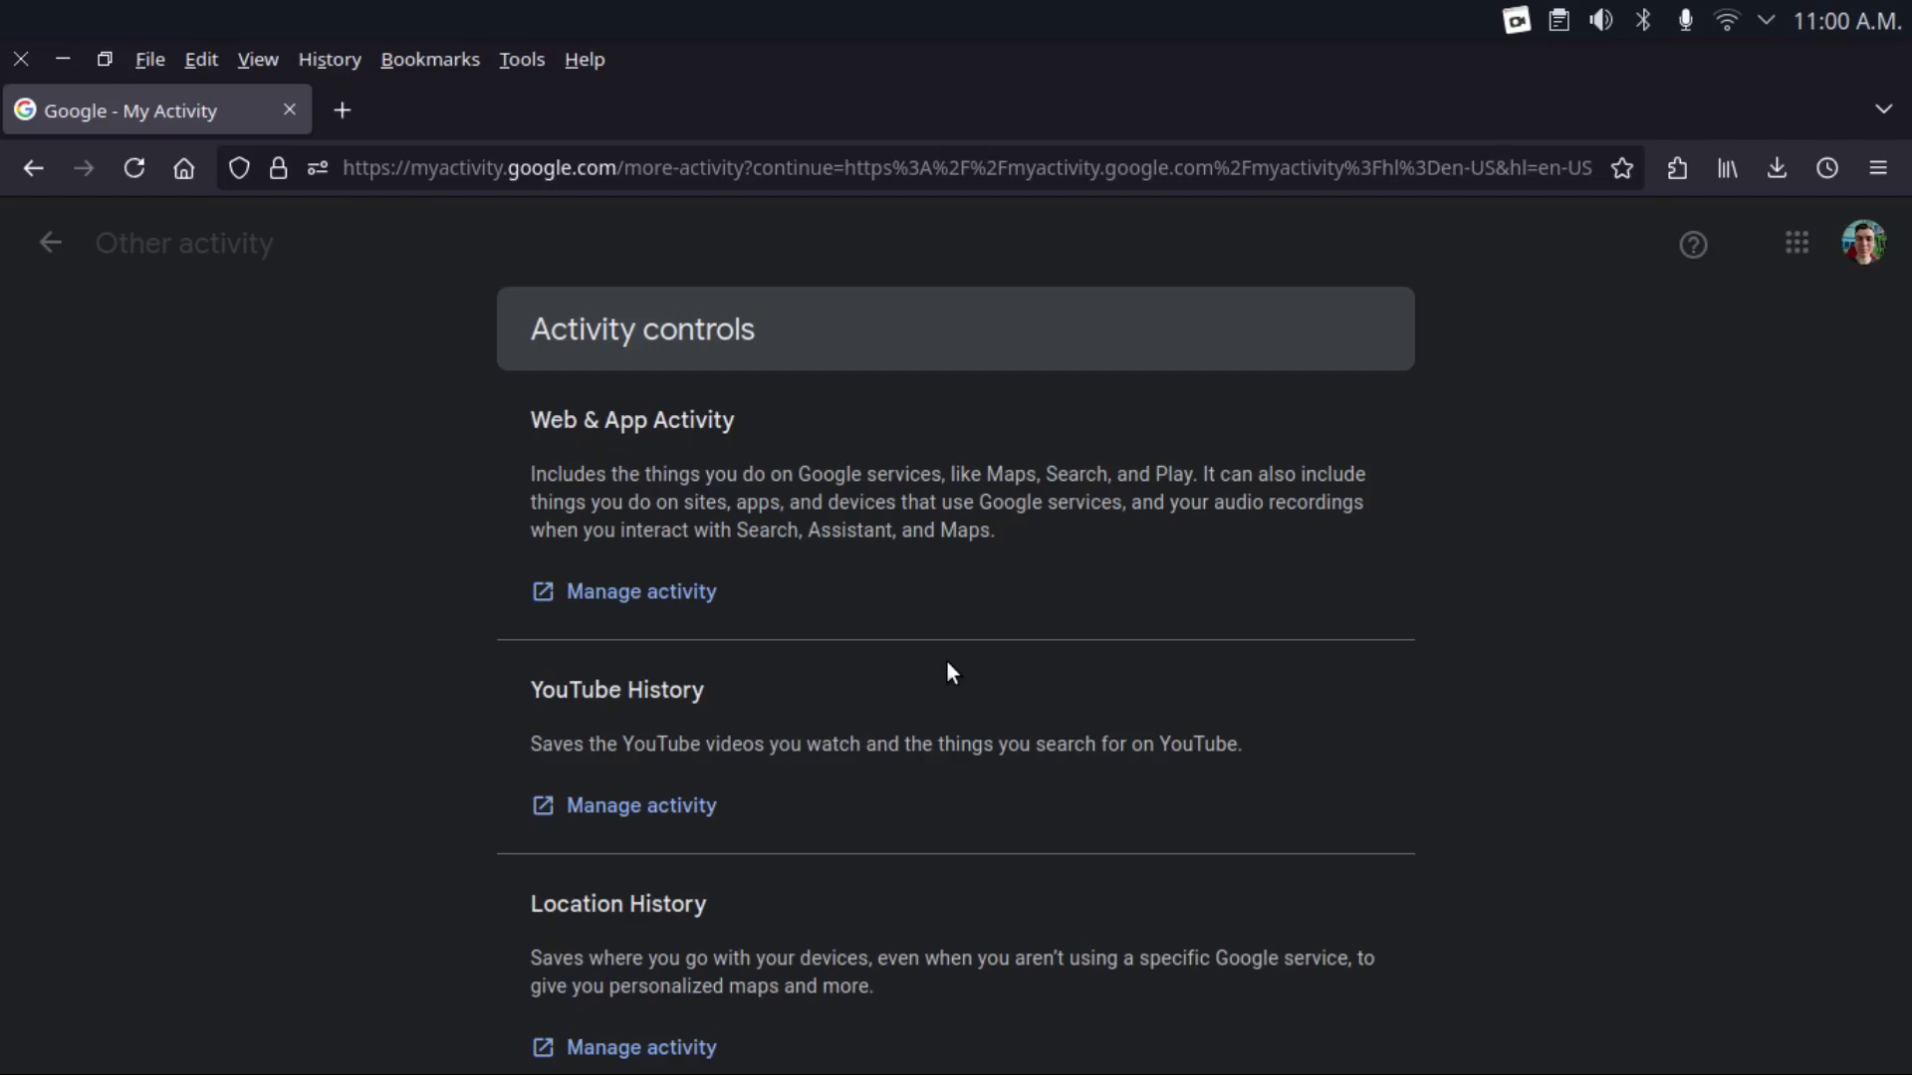
pyautogui.hotkey('alt', 'Left')
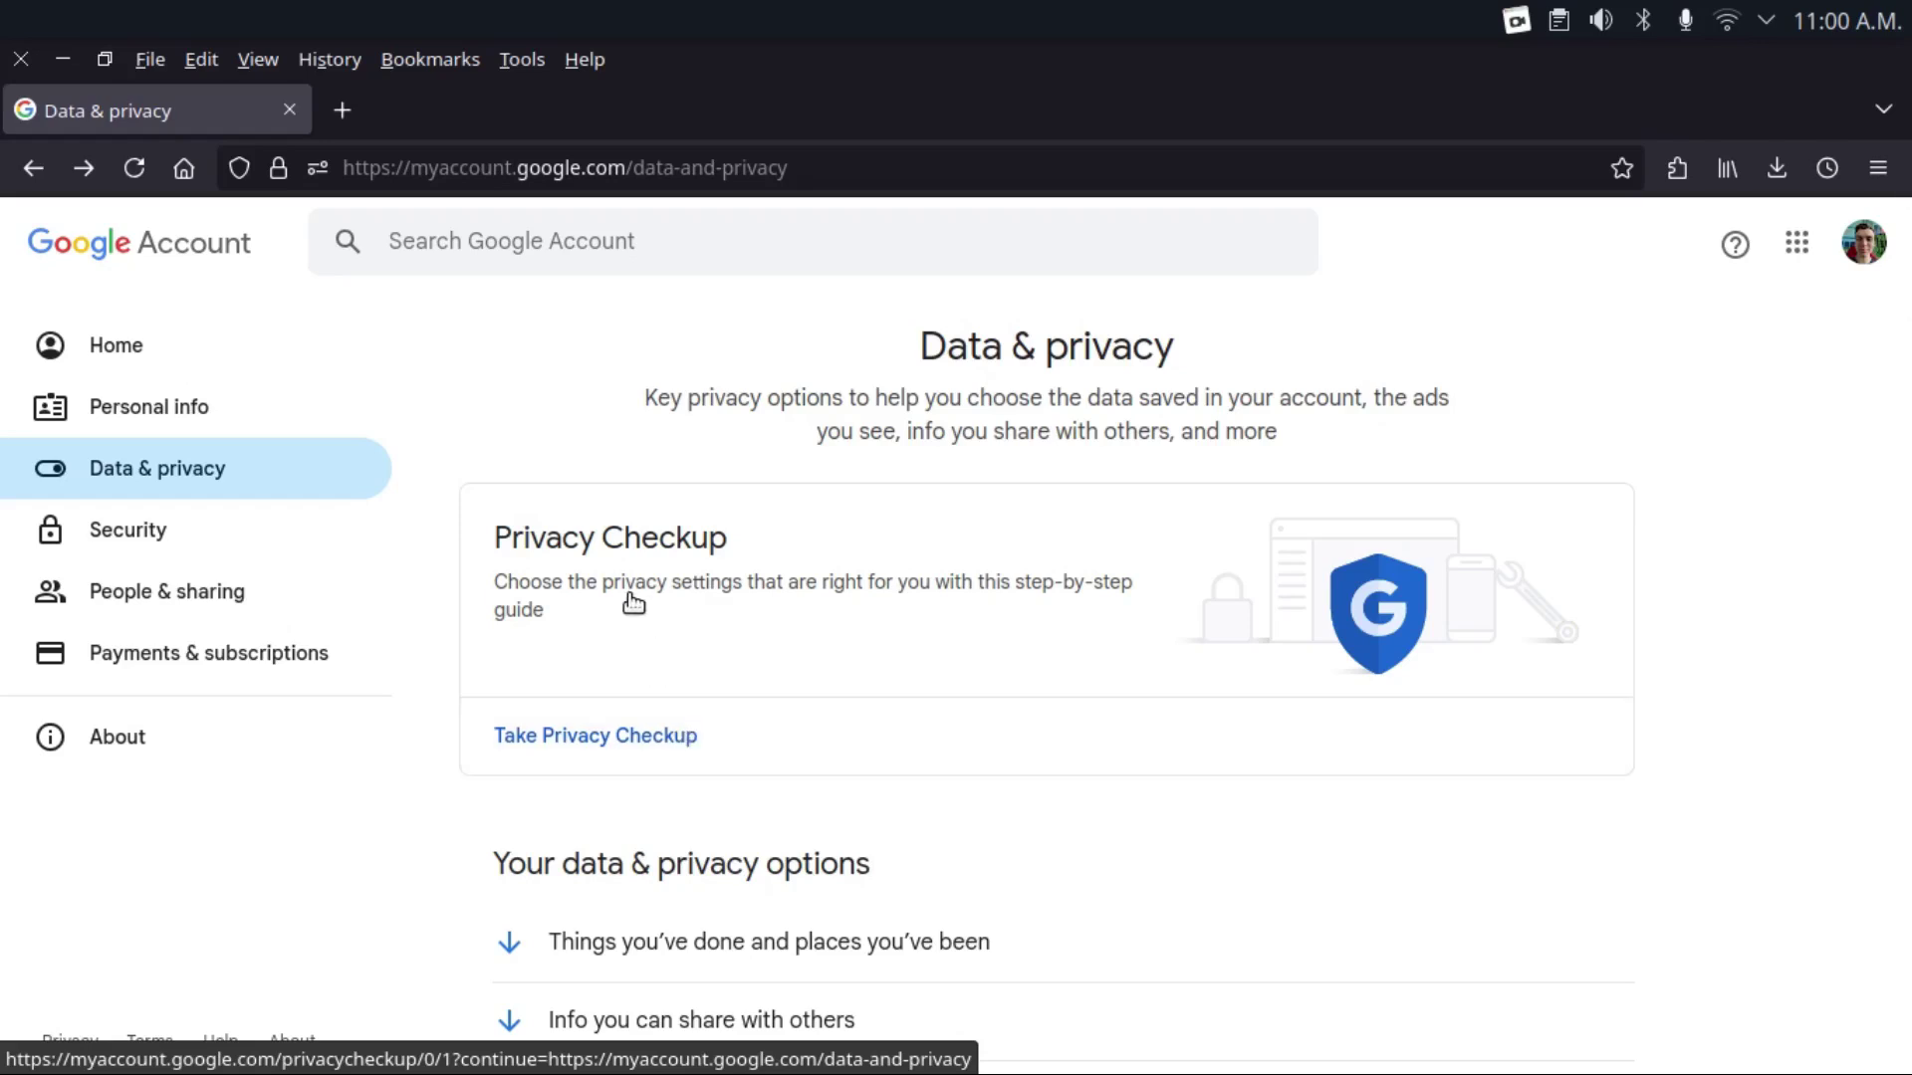
# Open the Security page showing the account protected with no recommended actions.
pyautogui.click(298, 544)
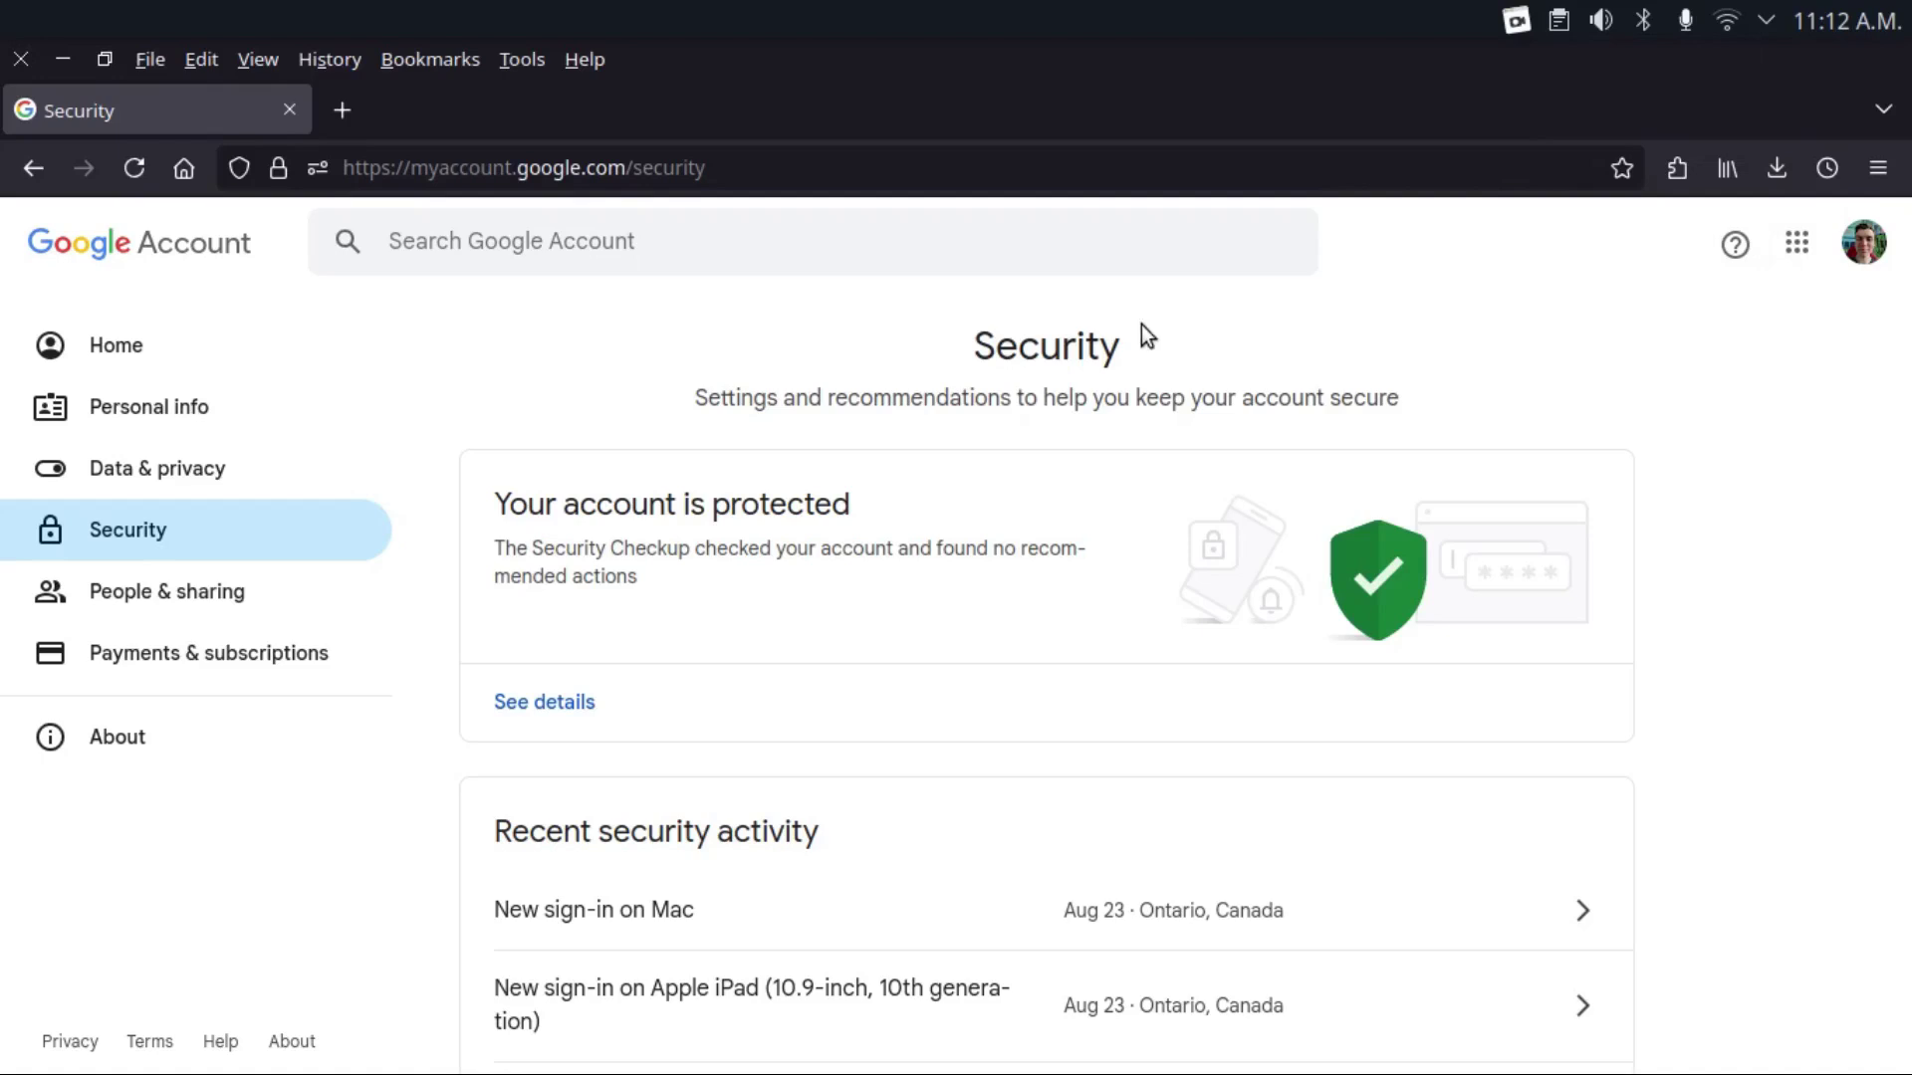
# Enter takeout.google.com in the address bar.
pyautogui.click(827, 179)
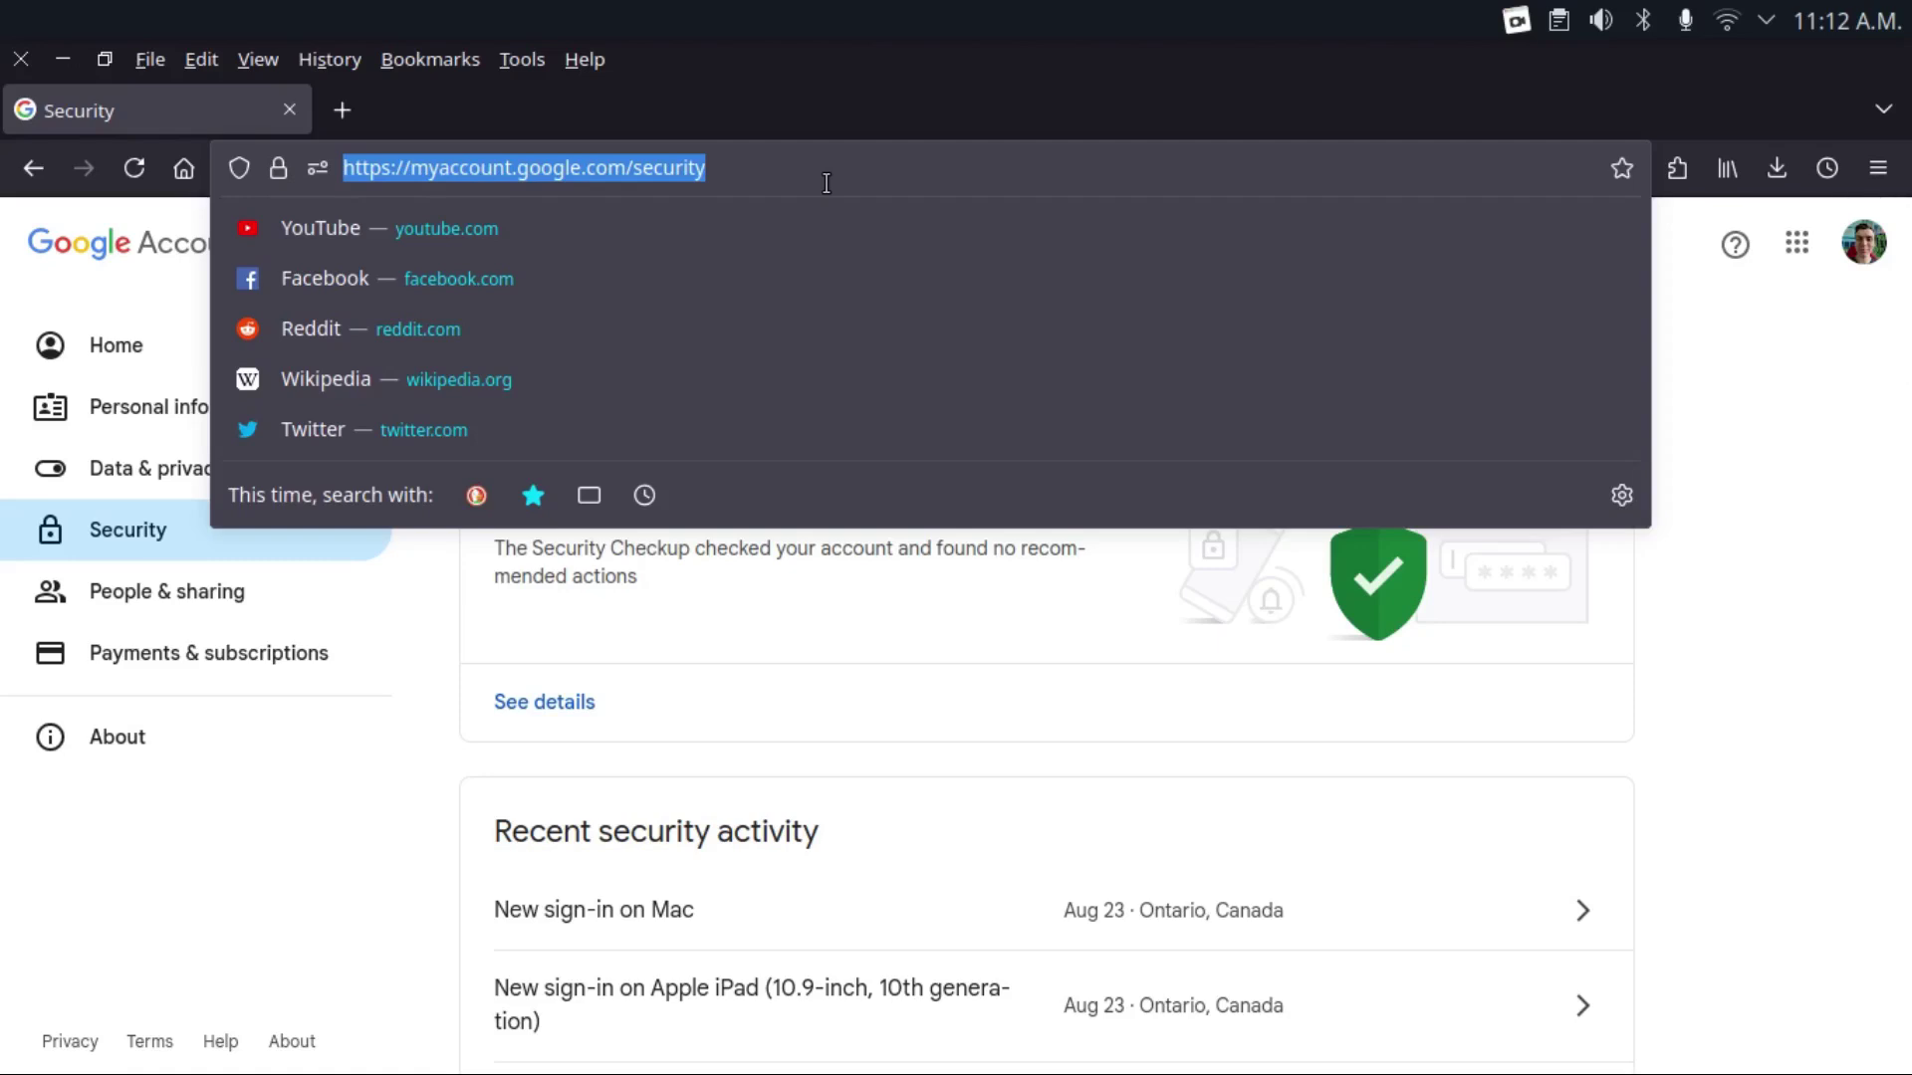
pyautogui.write('takeout.google.com')
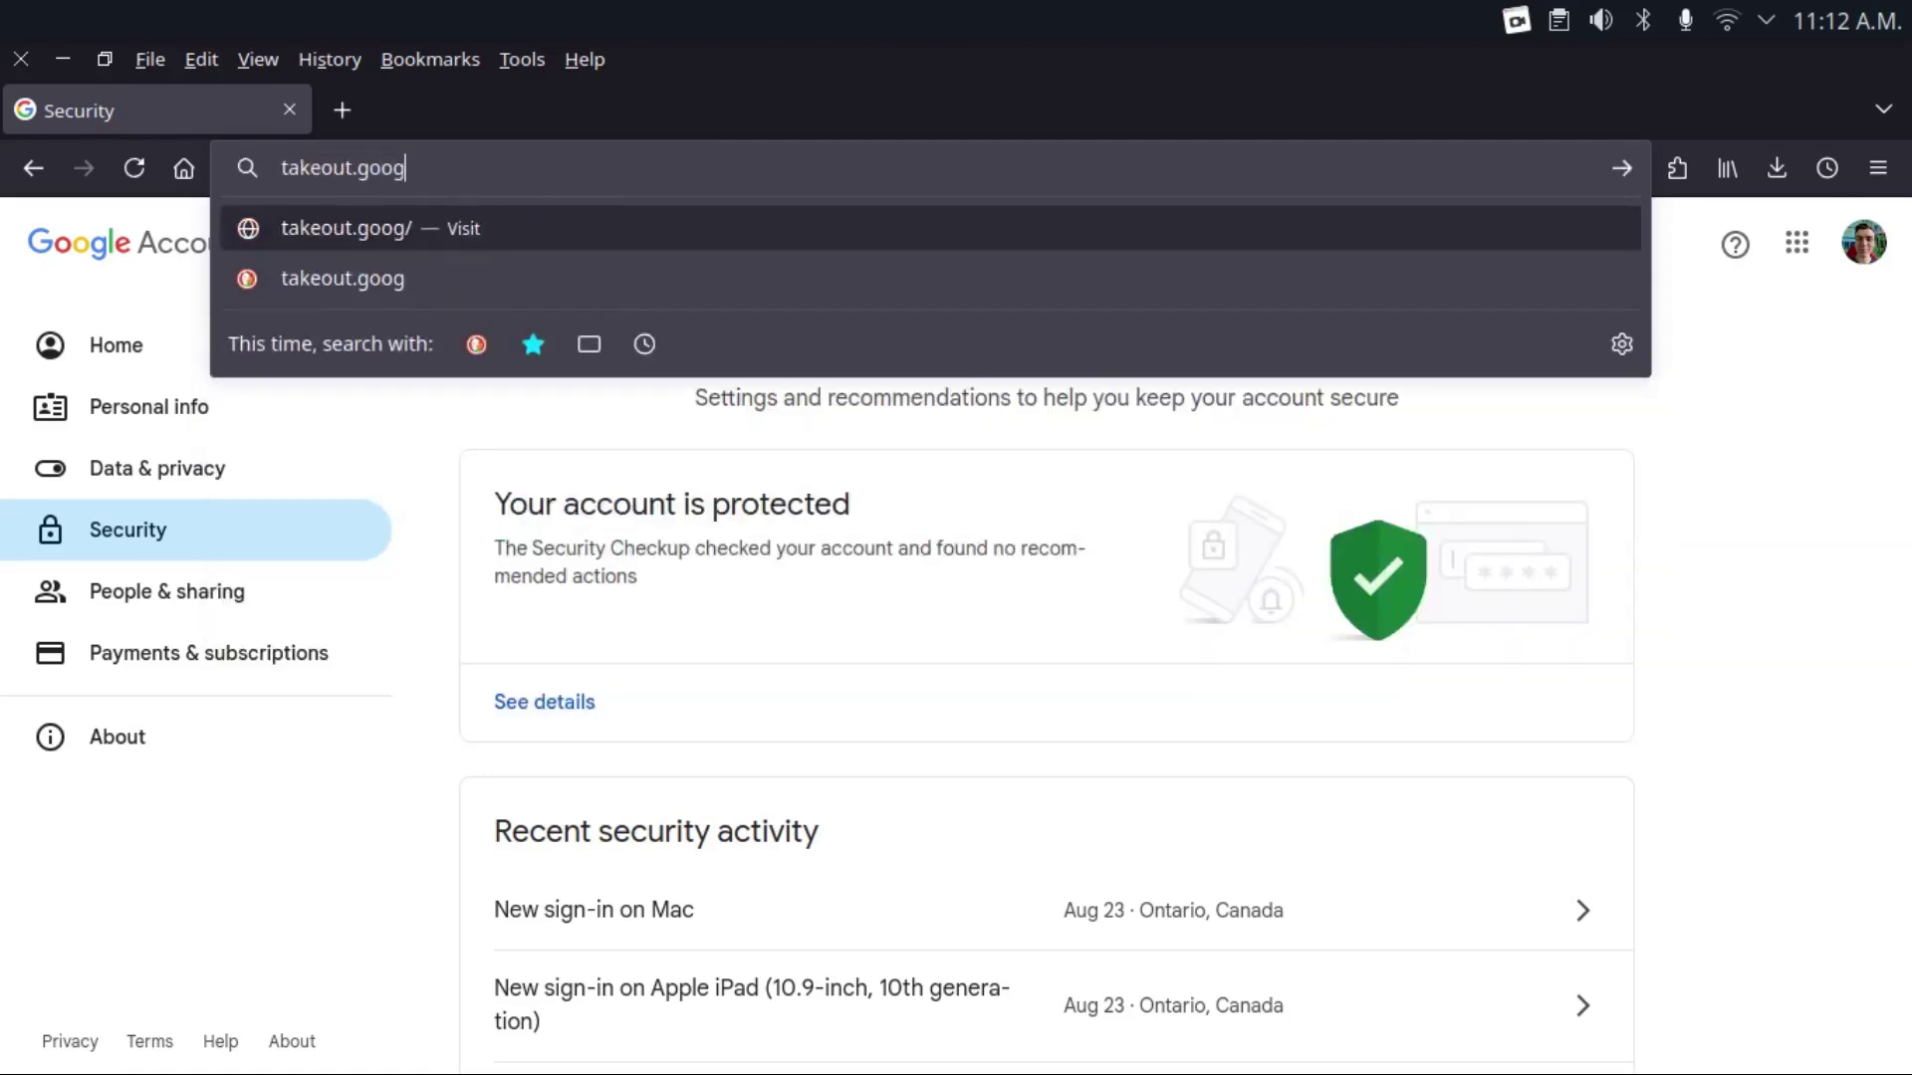